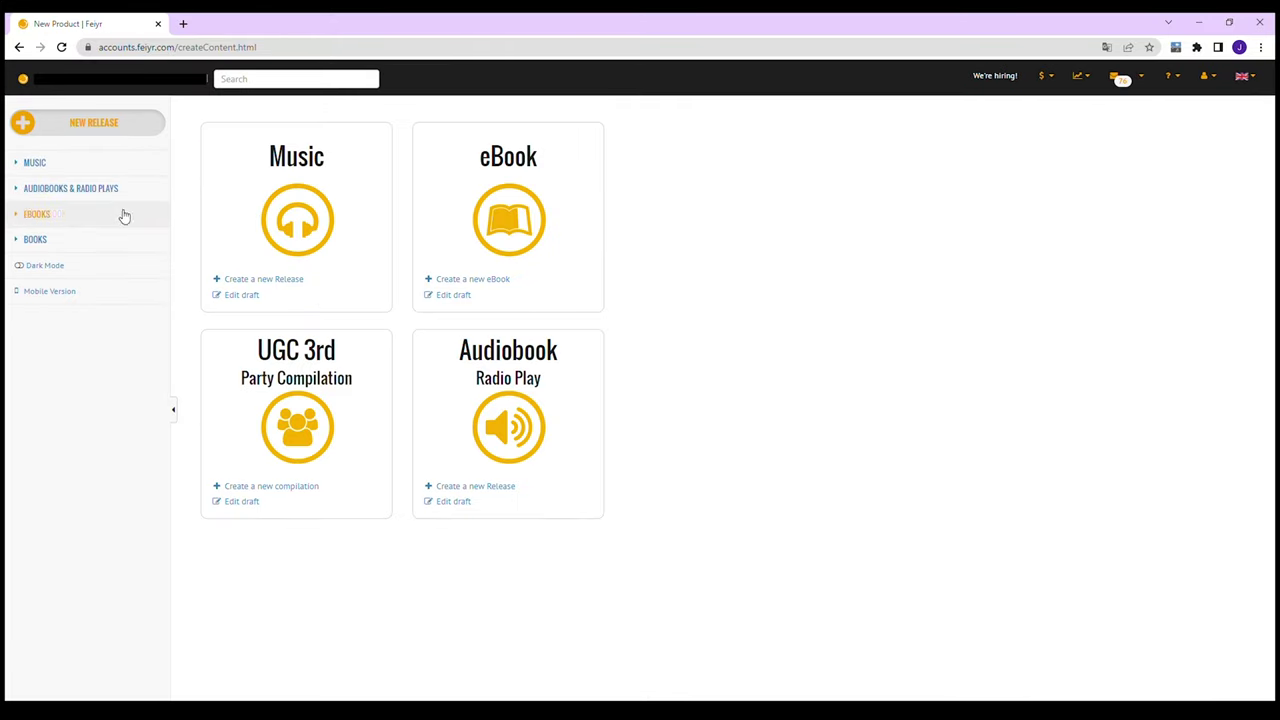
Start a new eBook and tick 'eBook Feiyr ISBN' so Feiyr assigns the ISBN
left_click(477, 283)
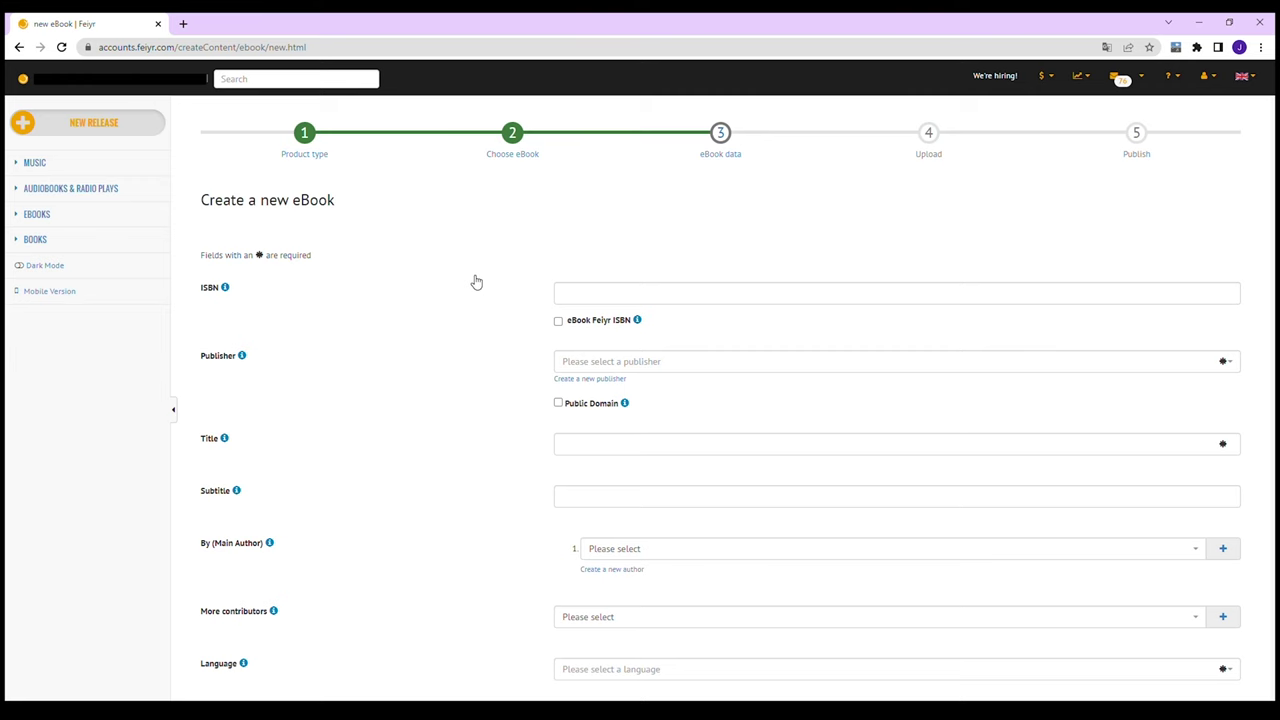
left_click(558, 321)
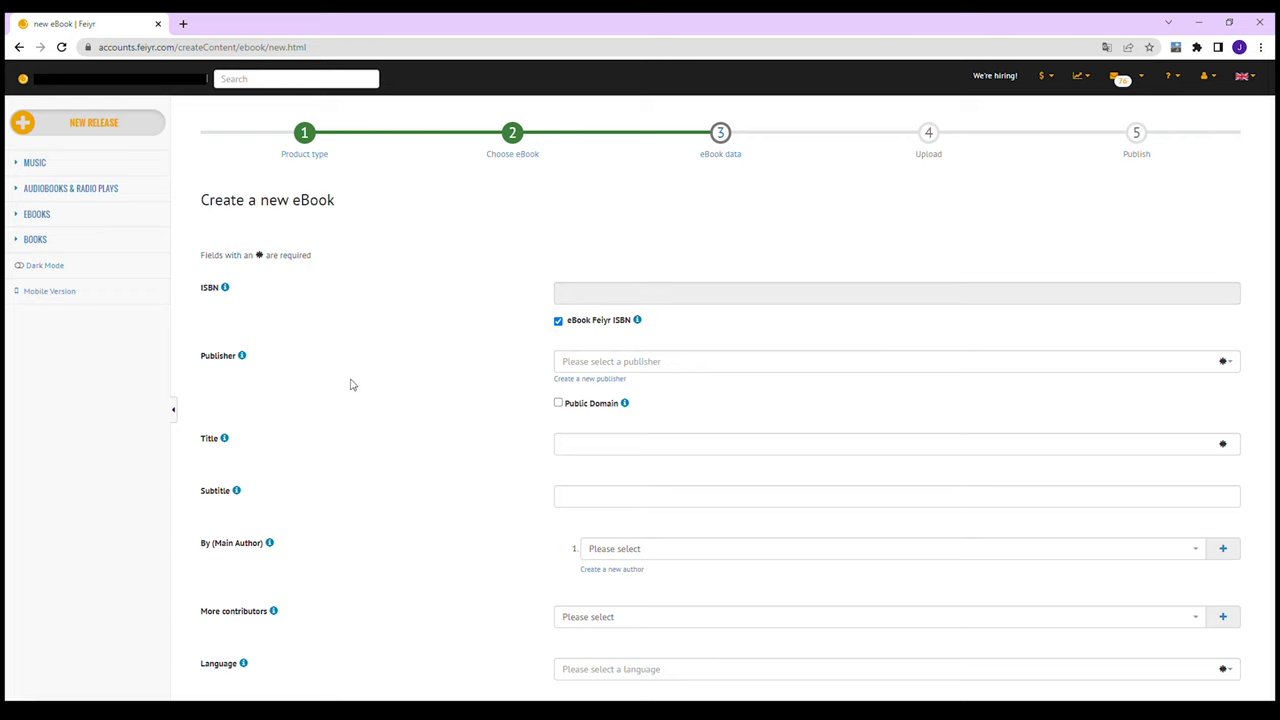
Create self-publisher 'Test Publisher' with price segment €2.99 - €9.99 and submit it
left_click(590, 381)
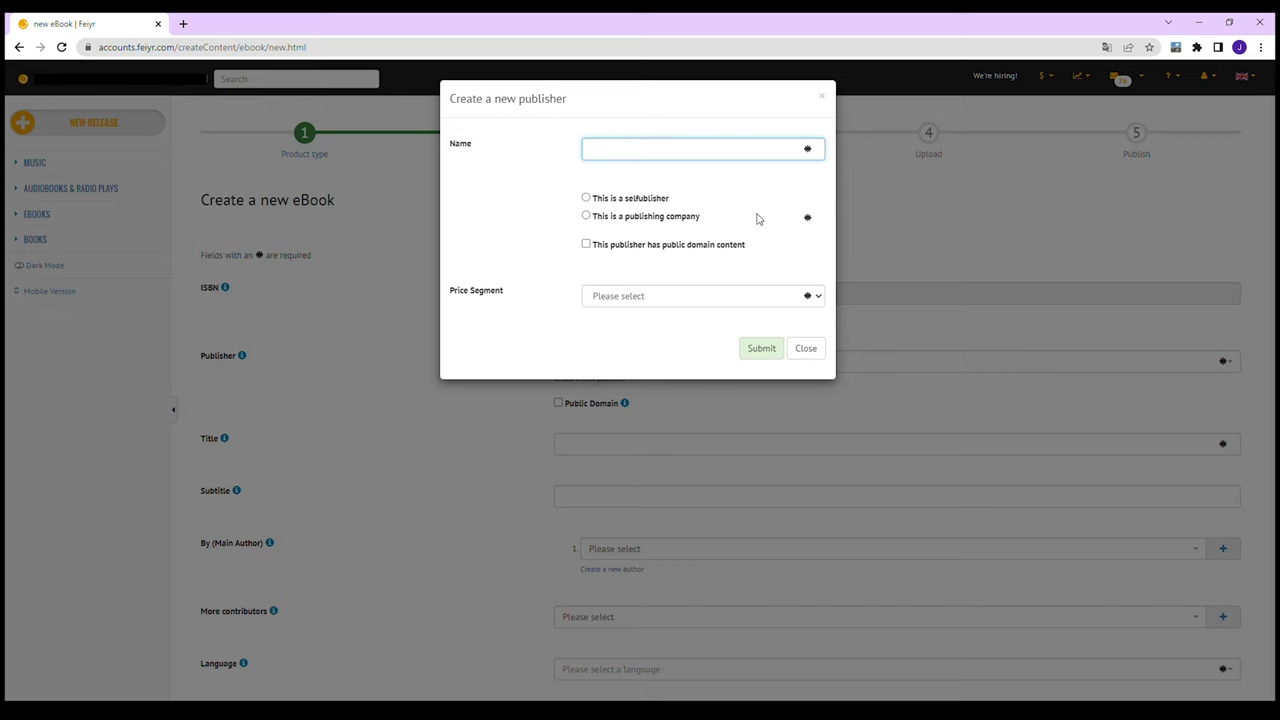
type("Test Publisher")
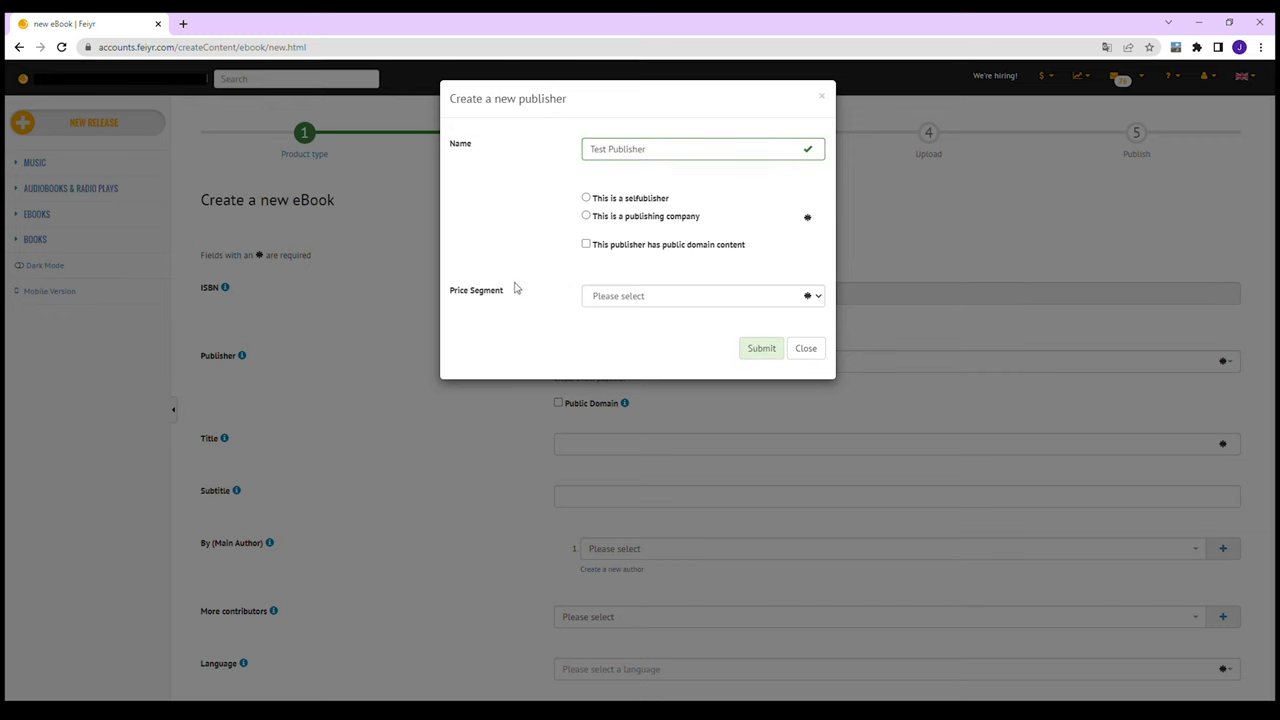
left_click(586, 198)
left_click(641, 302)
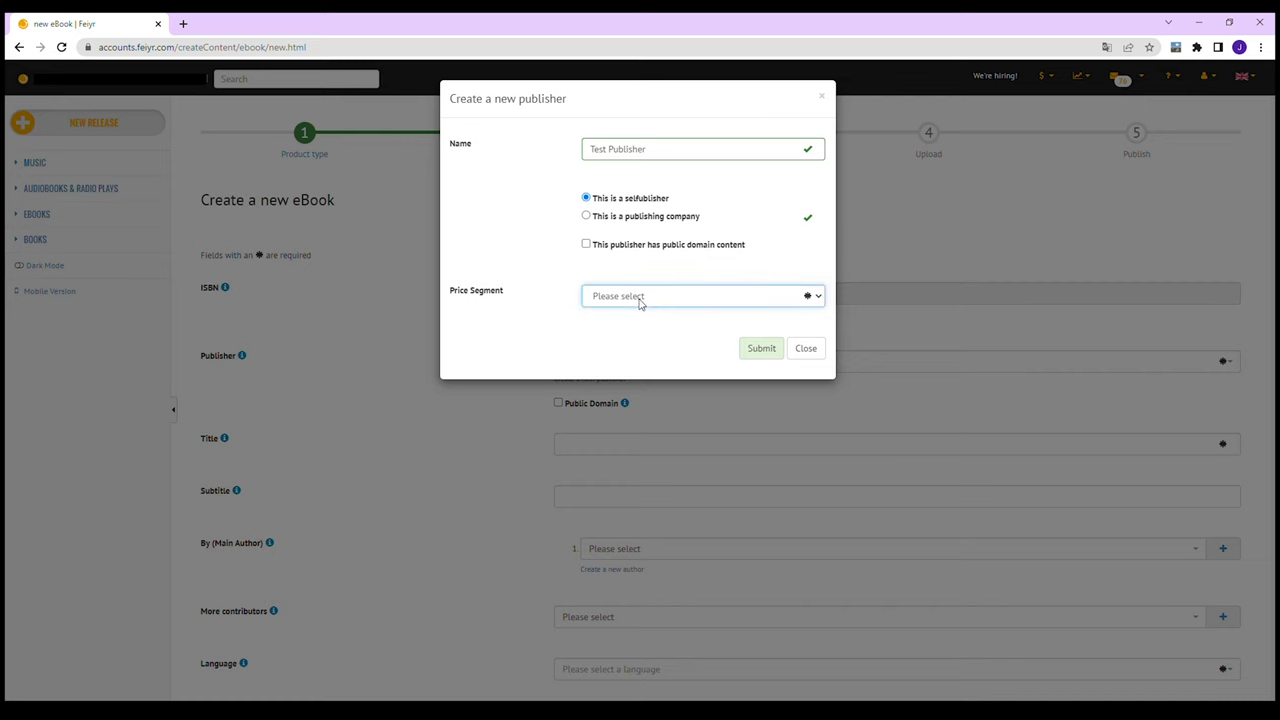
left_click(633, 338)
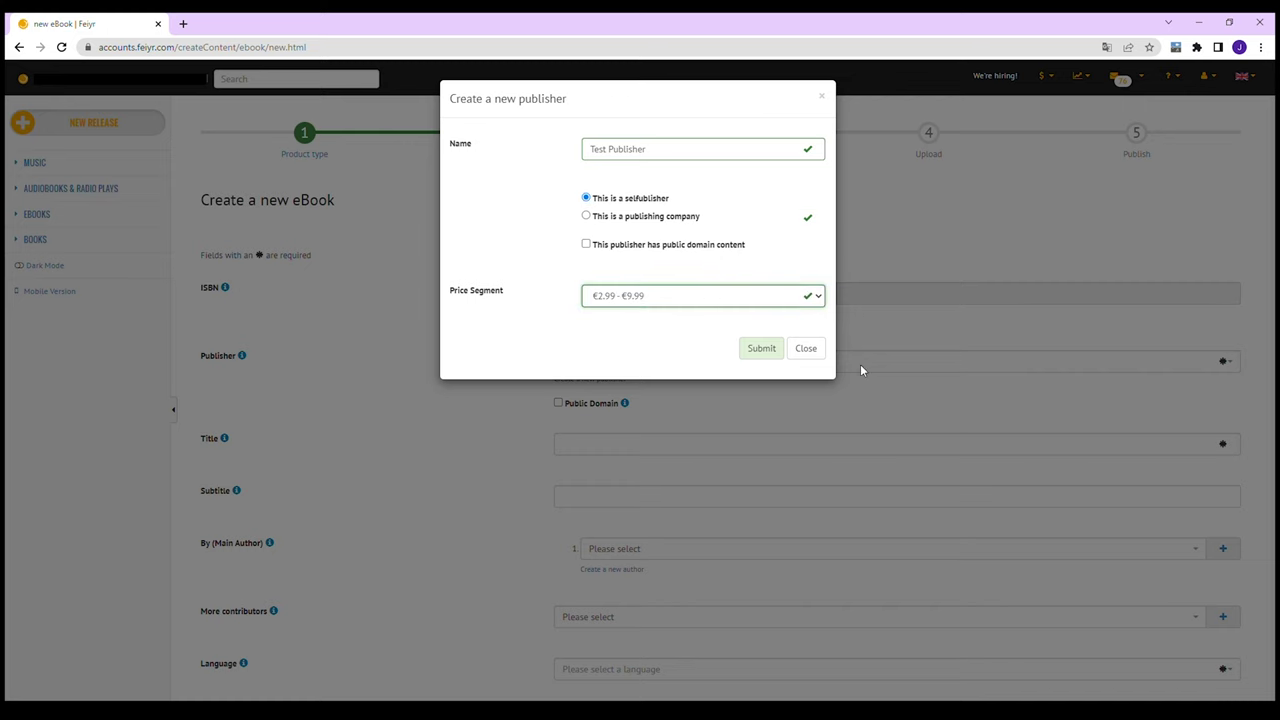
left_click(761, 348)
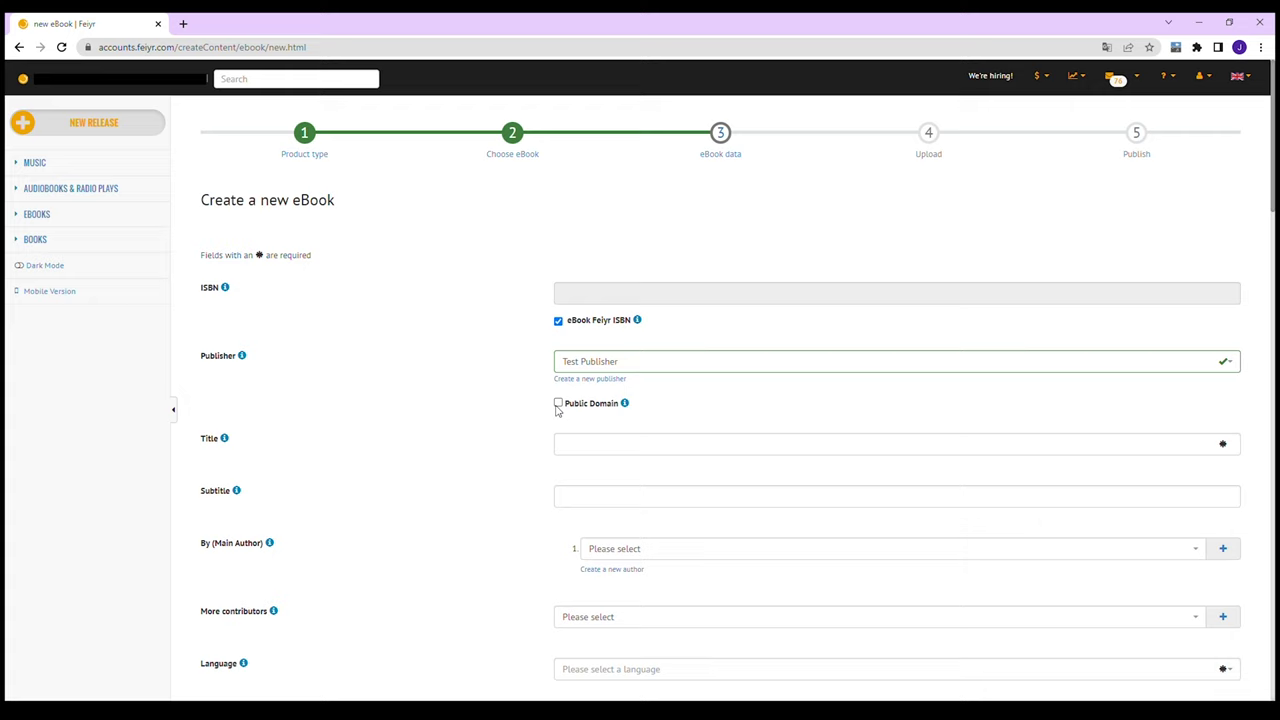
Enter 'Test Ebook' as the eBook title
scroll(553, 408, "down", 1)
left_click(590, 380)
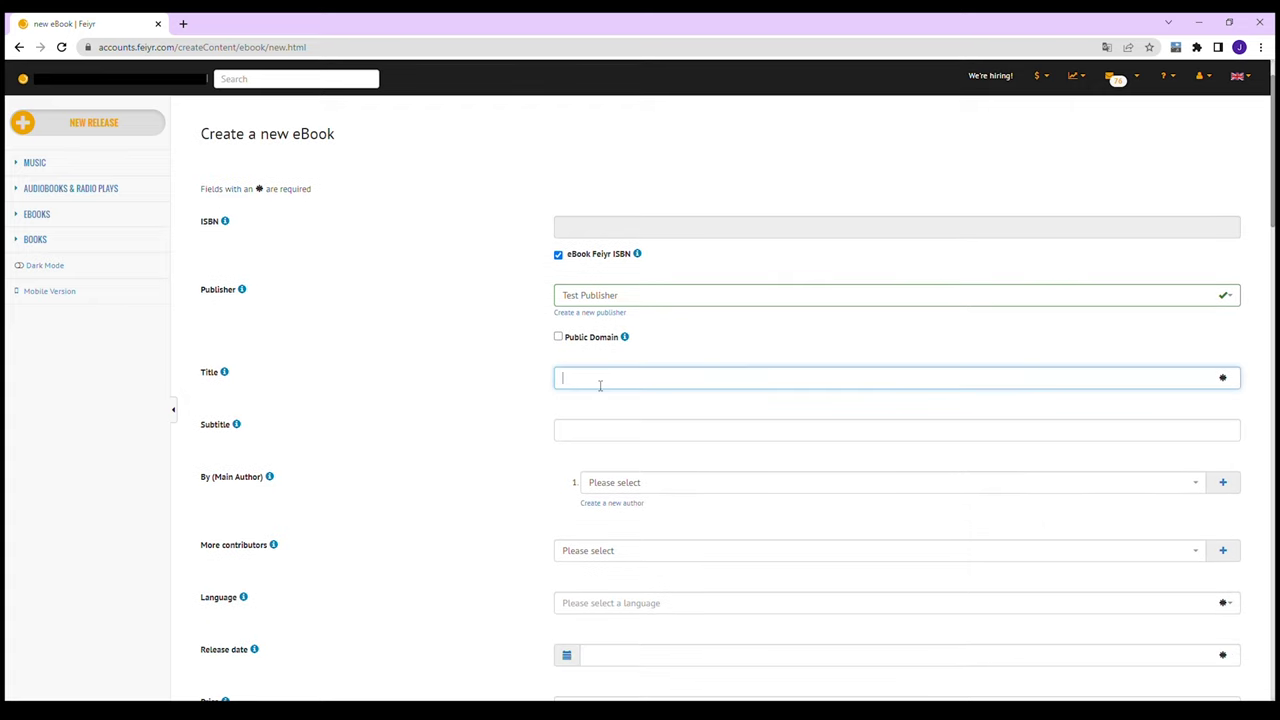
type("Test Ebook")
left_click(529, 422)
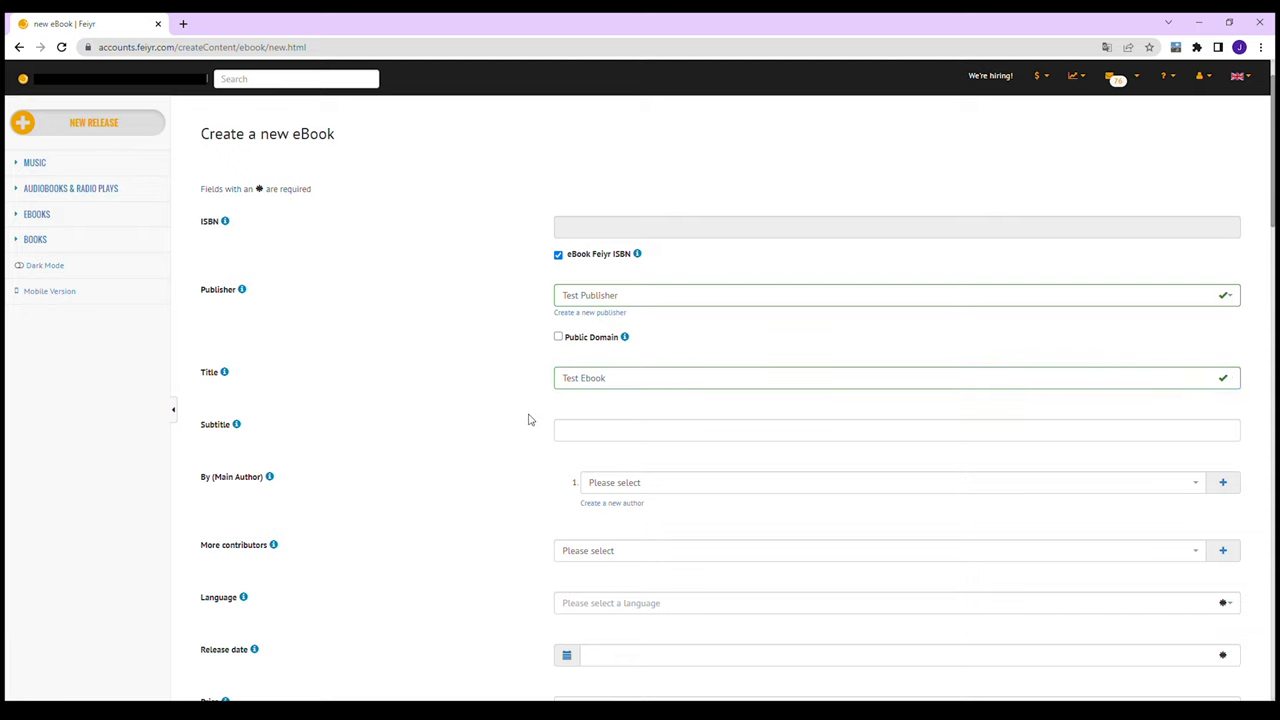
Create the new main author 'Test Author' and submit it
scroll(530, 420, "down", 1)
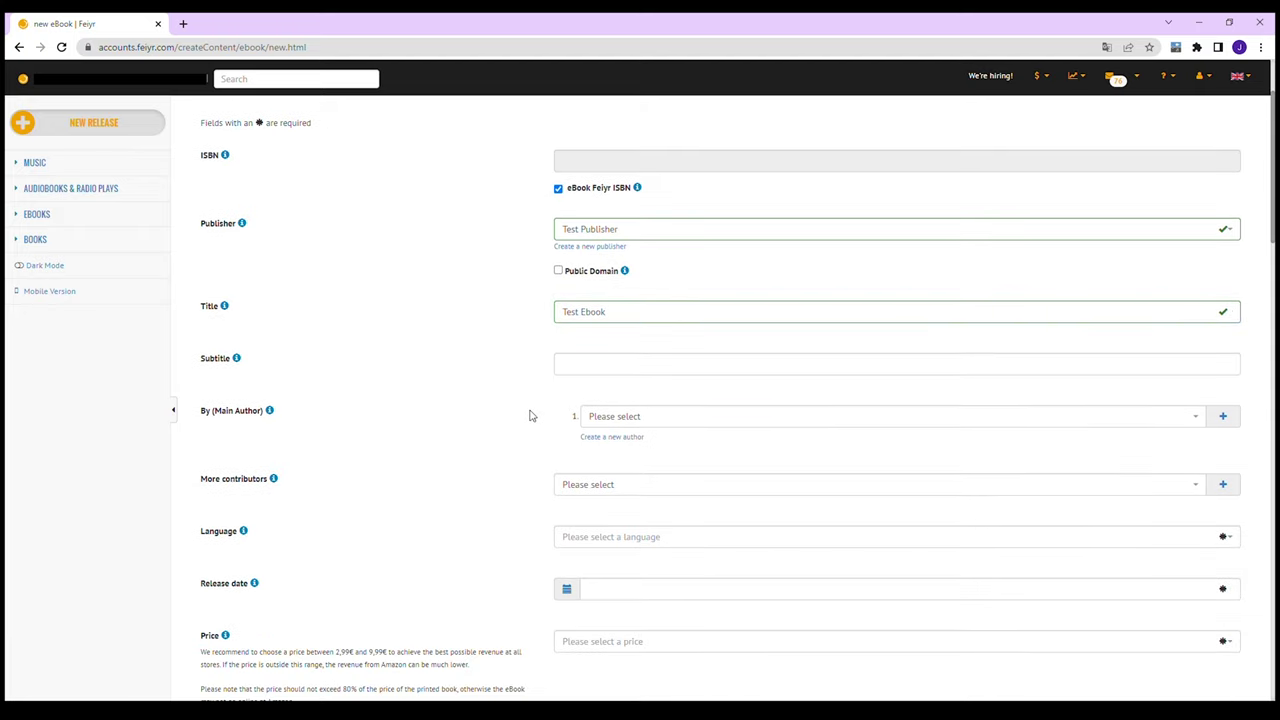
left_click(612, 437)
left_click(615, 152)
type("Testungsautor")
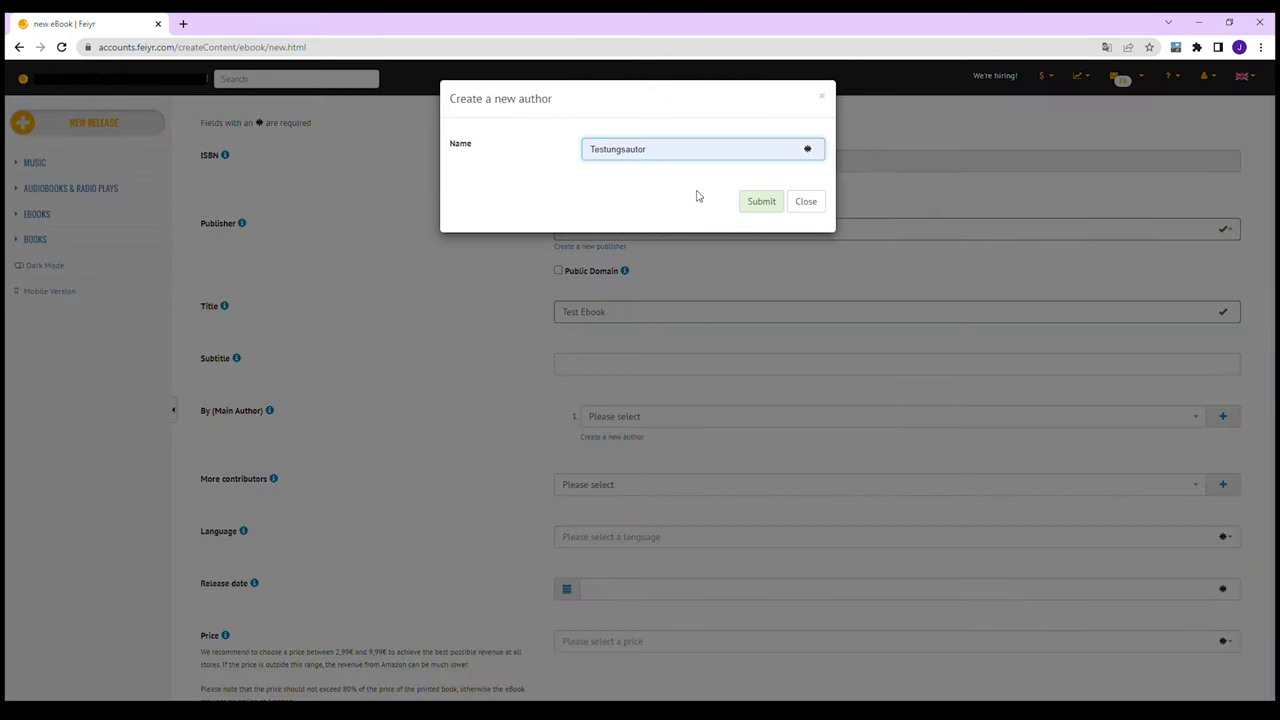
key("ctrl+a")
type("Test Author")
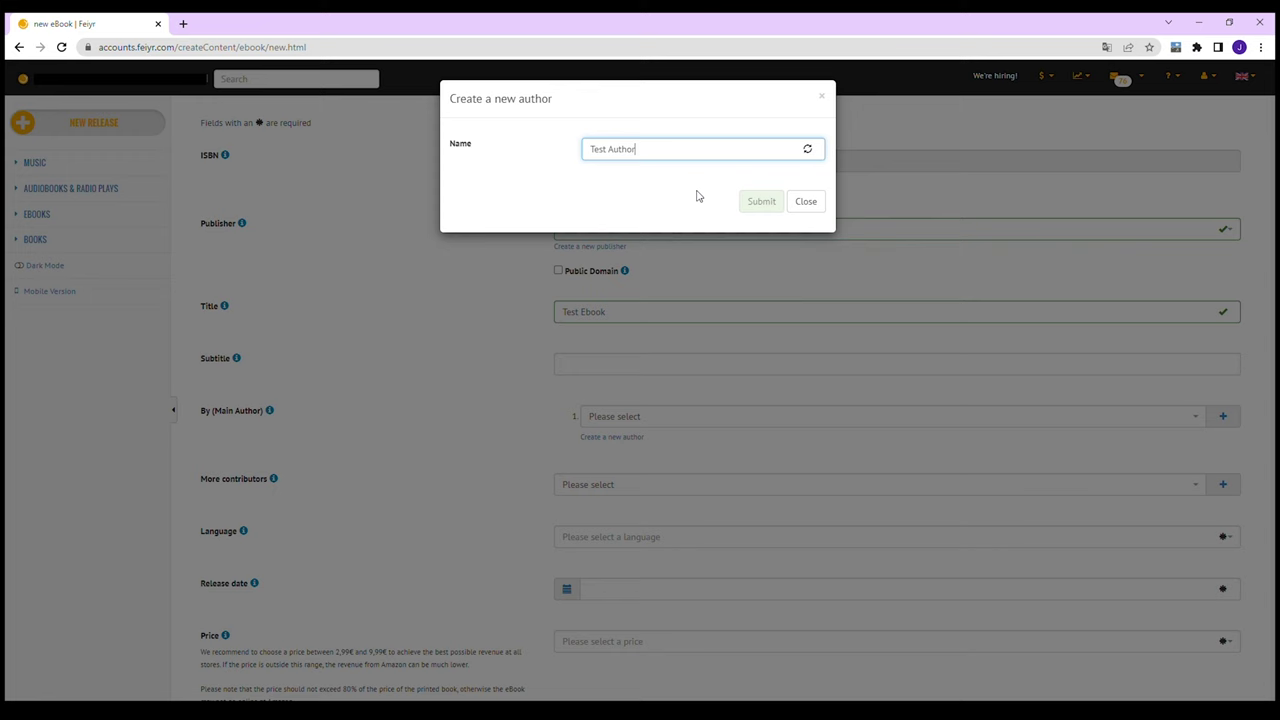
left_click(765, 200)
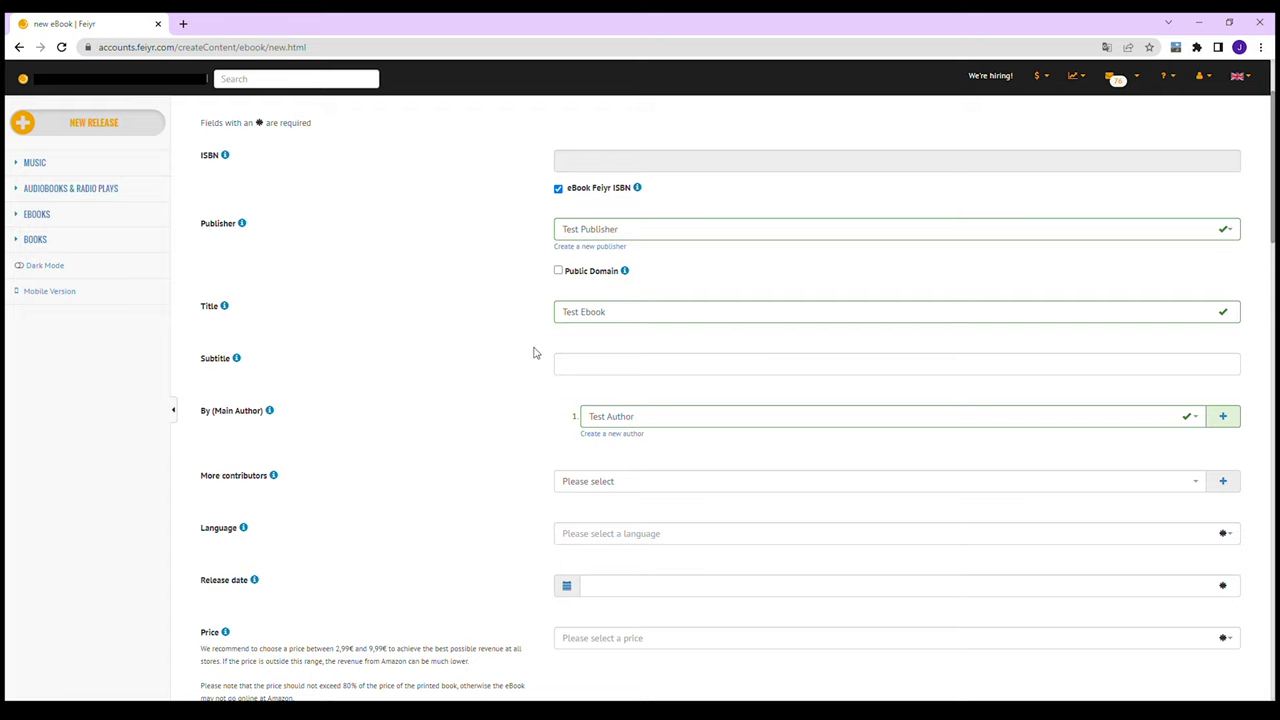
Set the book language to English
scroll(535, 352, "down", 2)
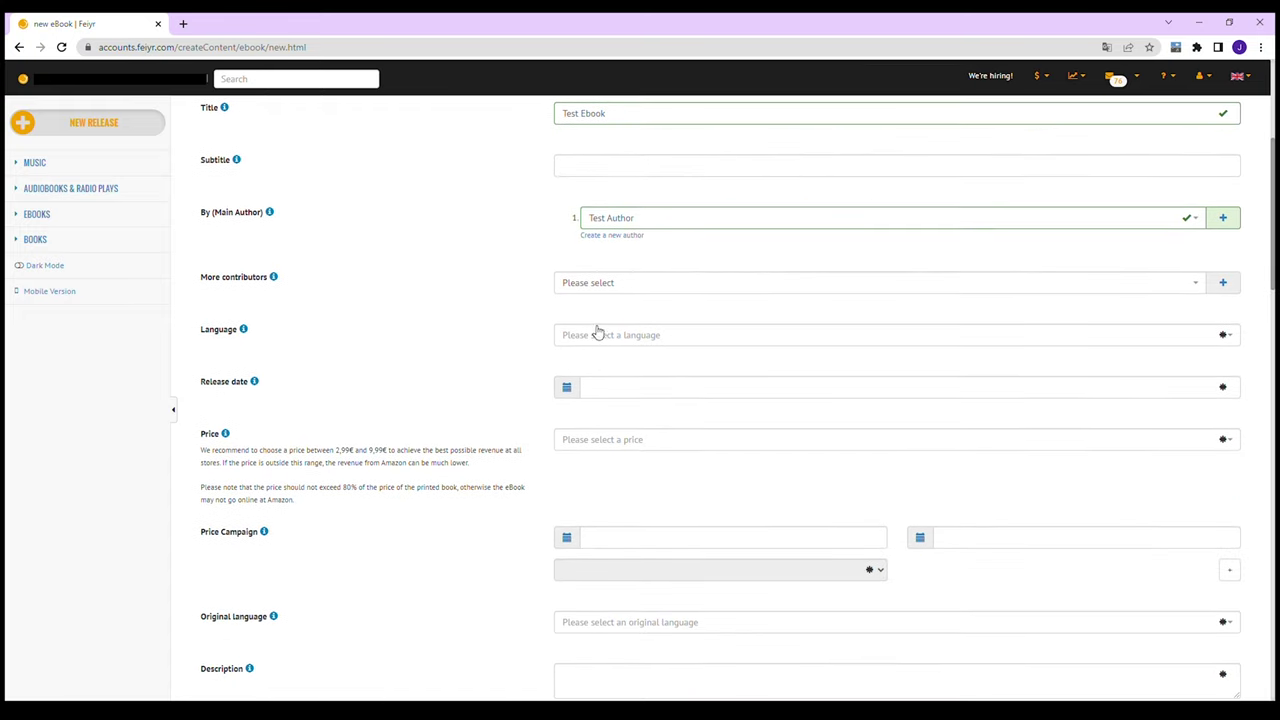
left_click(600, 333)
type("engl")
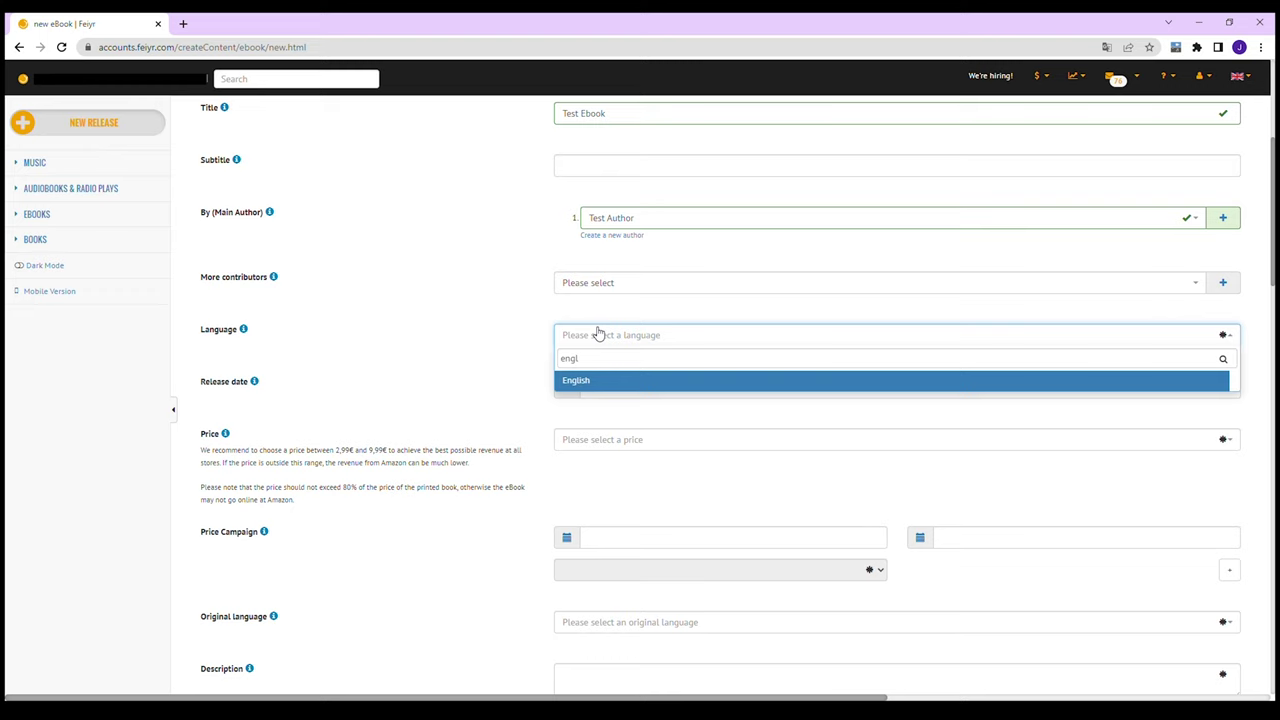
left_click(580, 385)
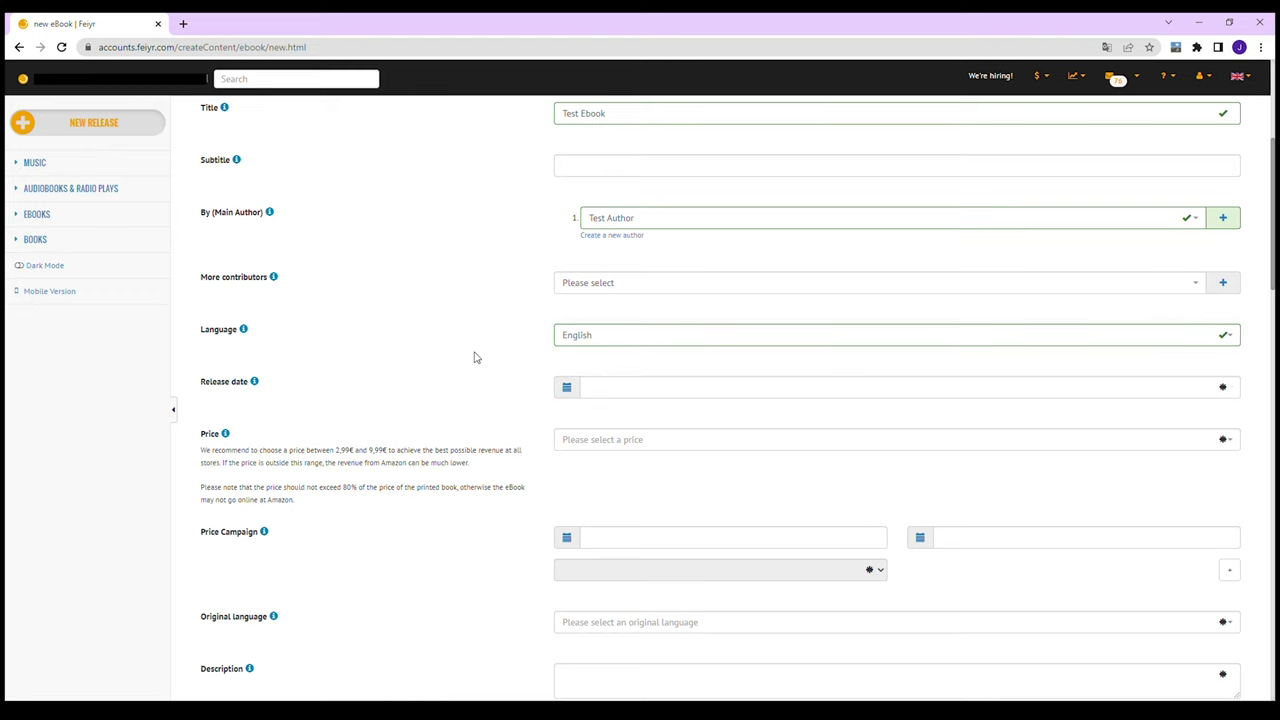
Set the release date to 08/12/2022
left_click(568, 389)
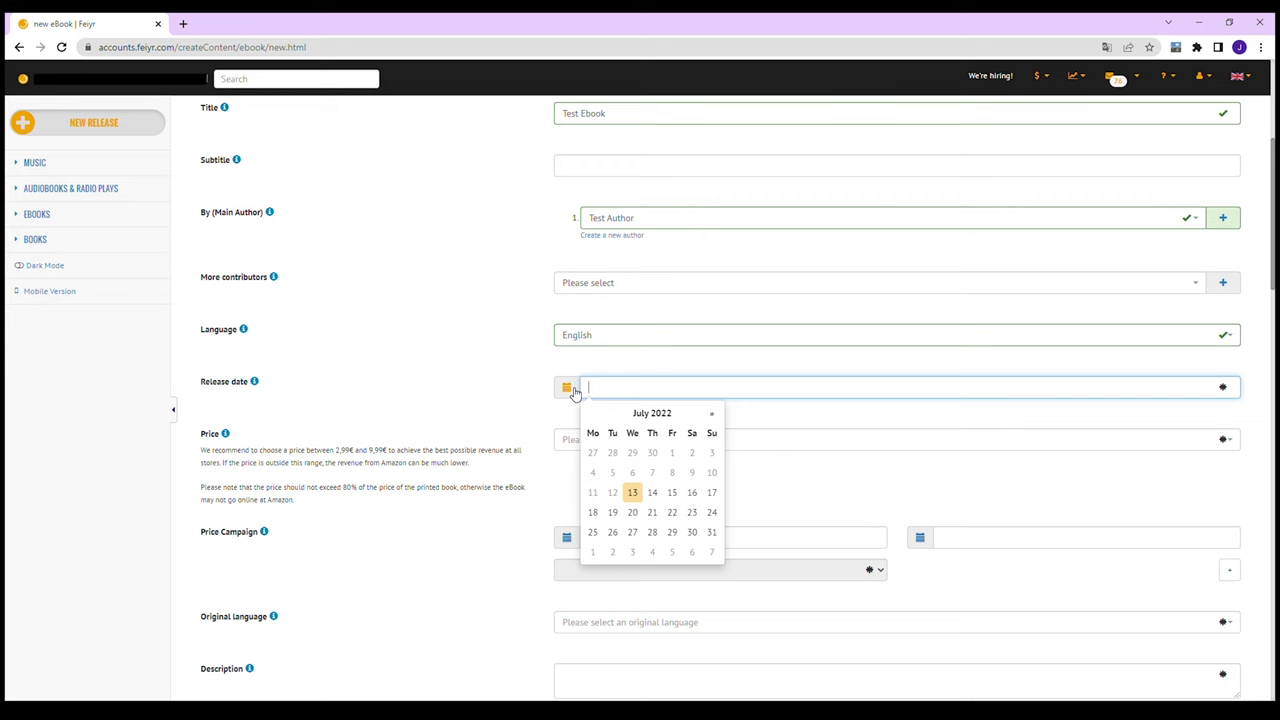
left_click(712, 414)
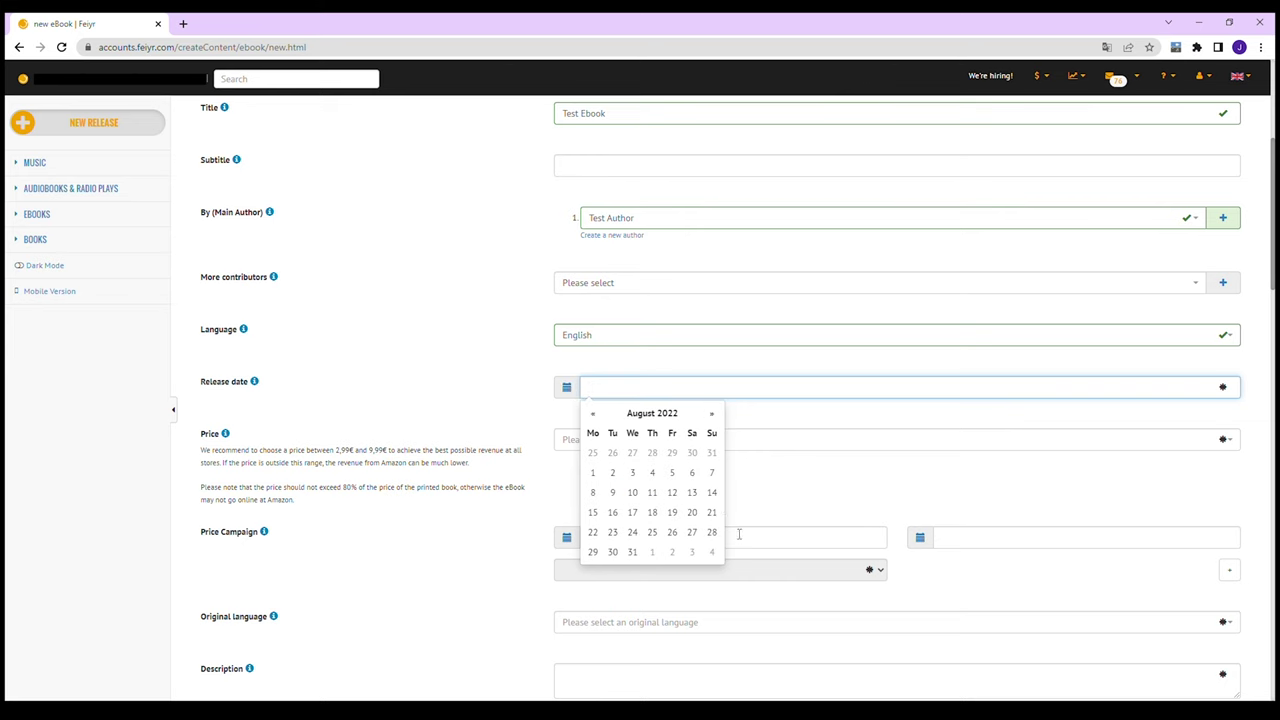
left_click(672, 493)
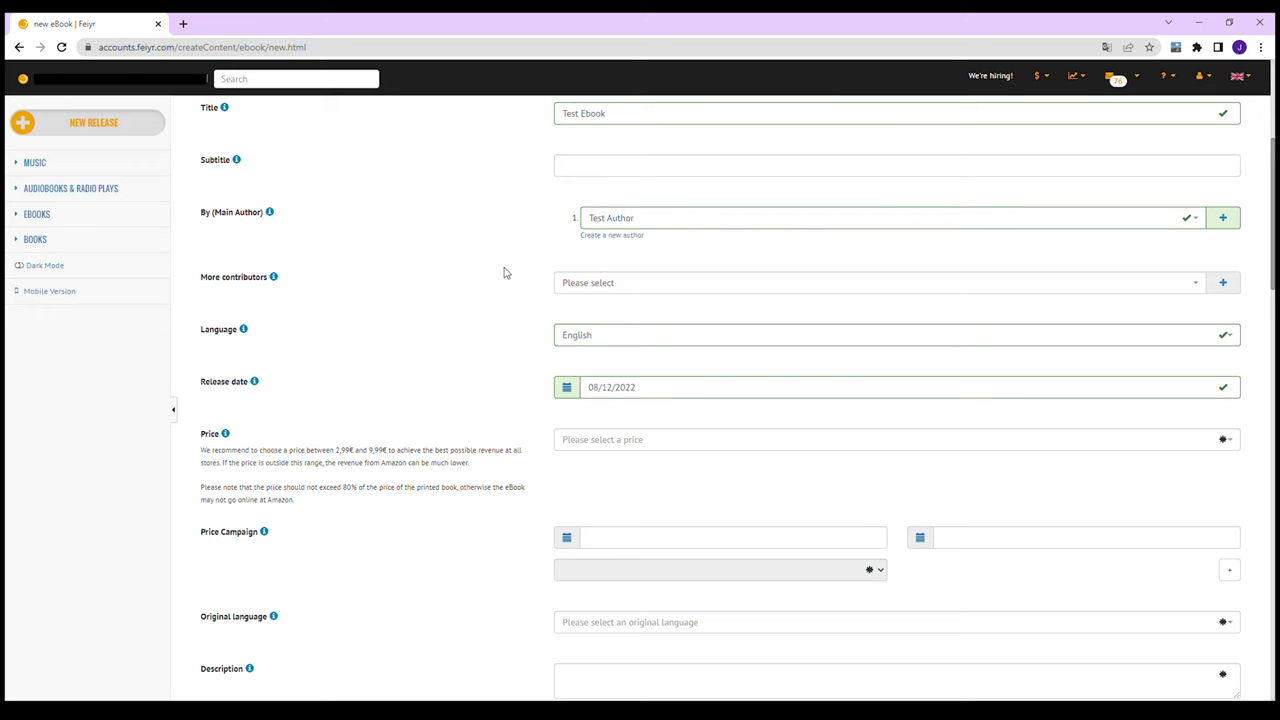
Set the eBook price to 7,99€
scroll(505, 273, "down", 1)
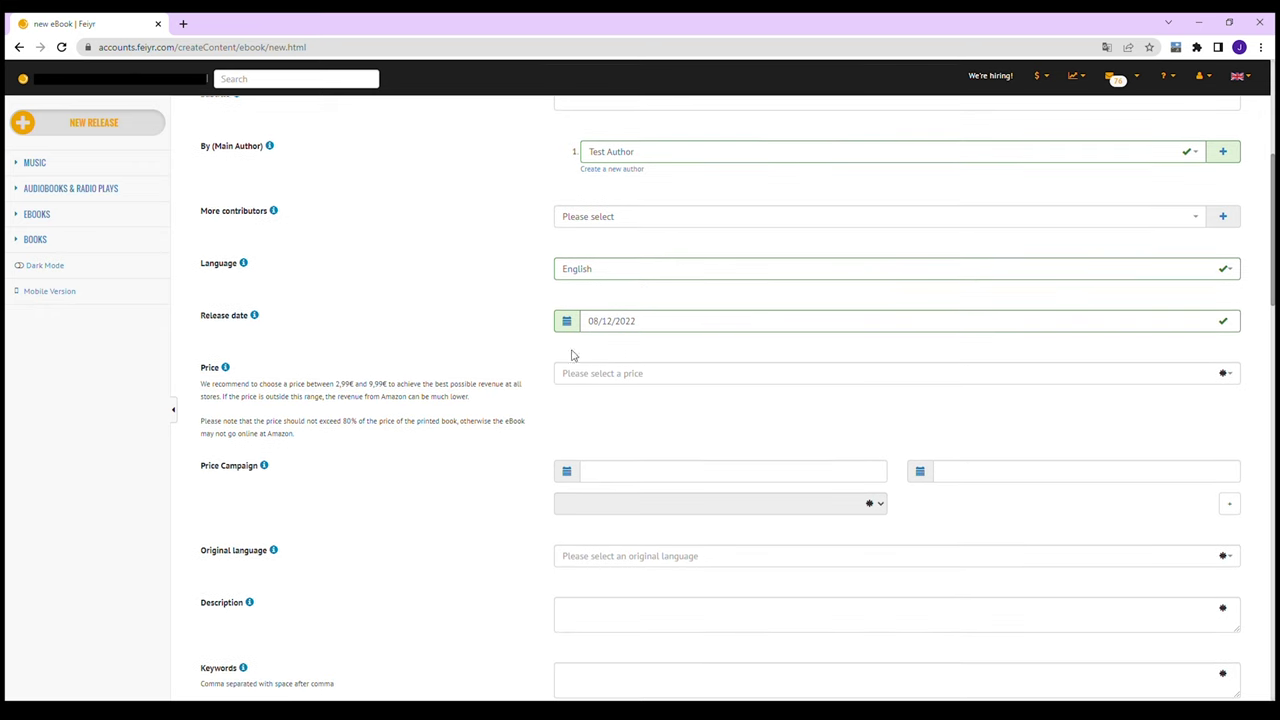
left_click(571, 371)
scroll(617, 478, "down", 3)
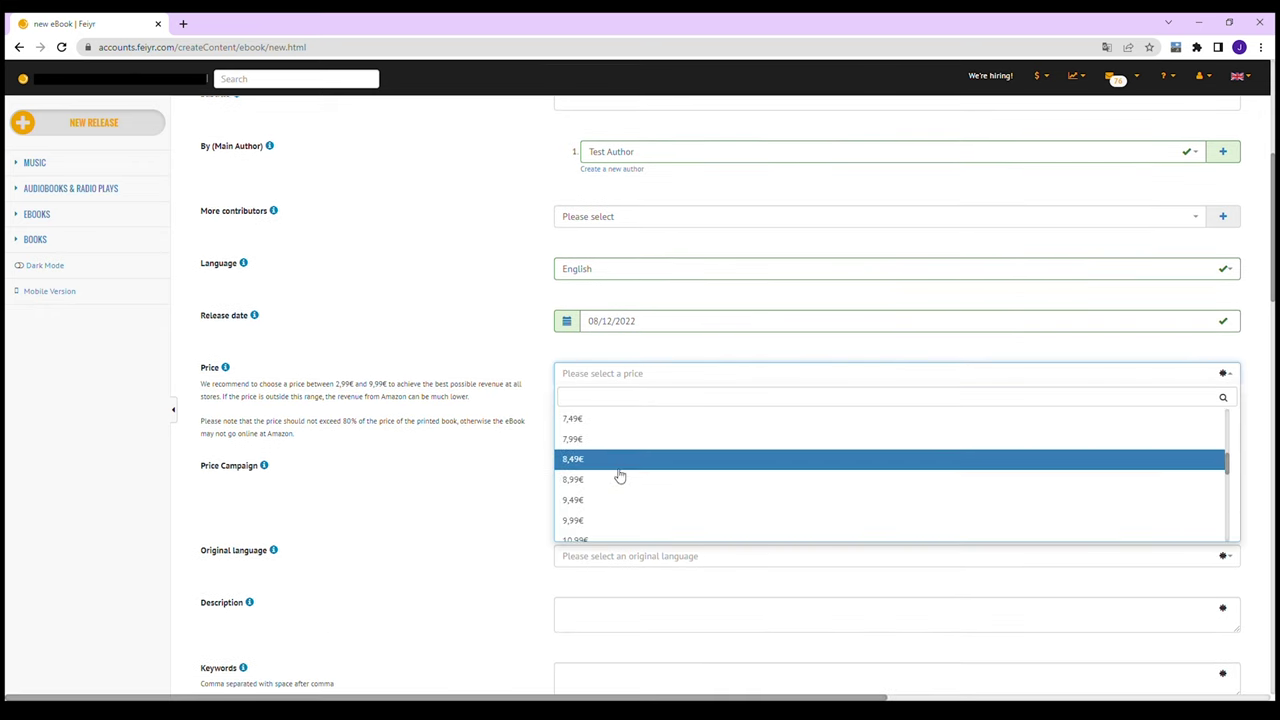
left_click(610, 440)
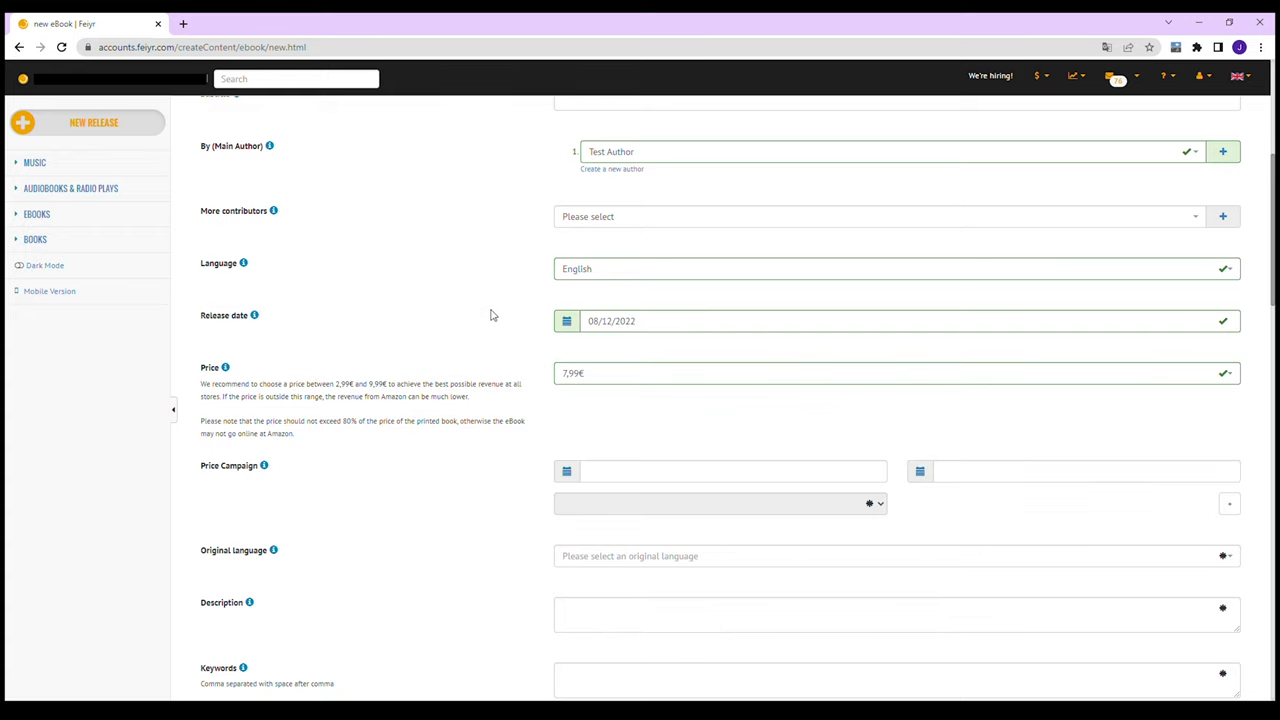
Choose English as the original language
scroll(491, 315, "down", 2)
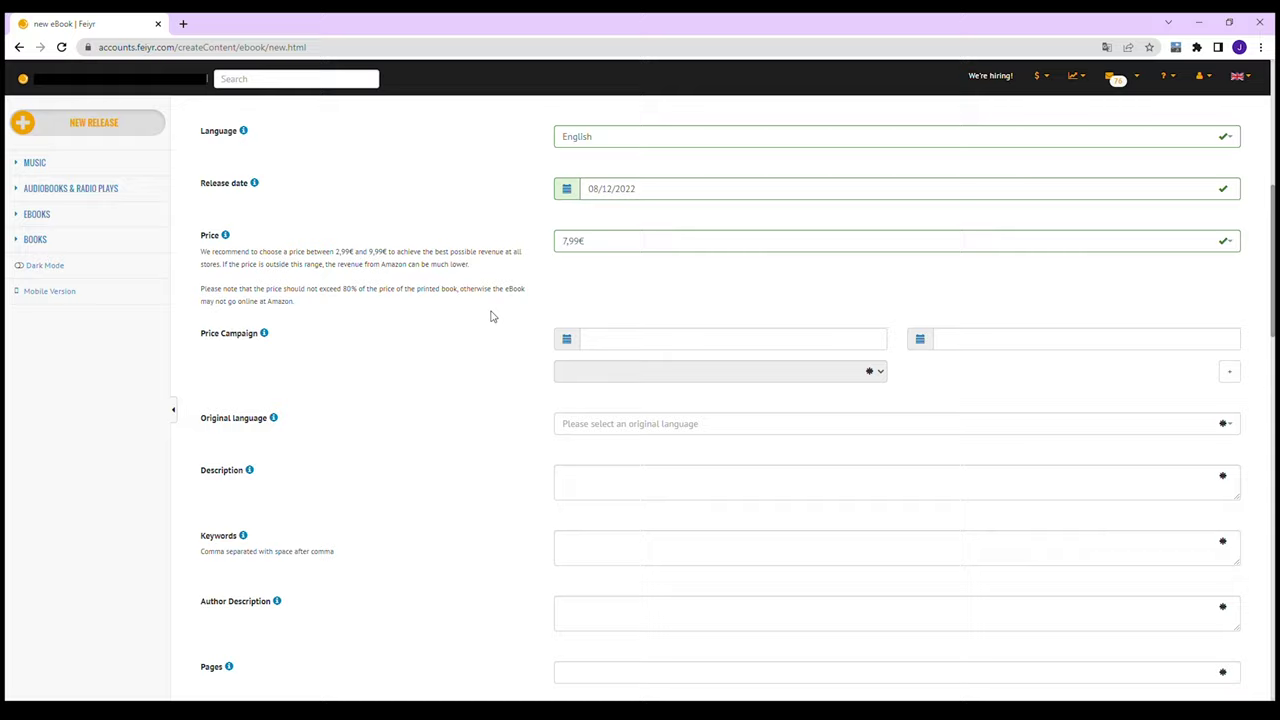
scroll(491, 315, "down", 1)
left_click(616, 358)
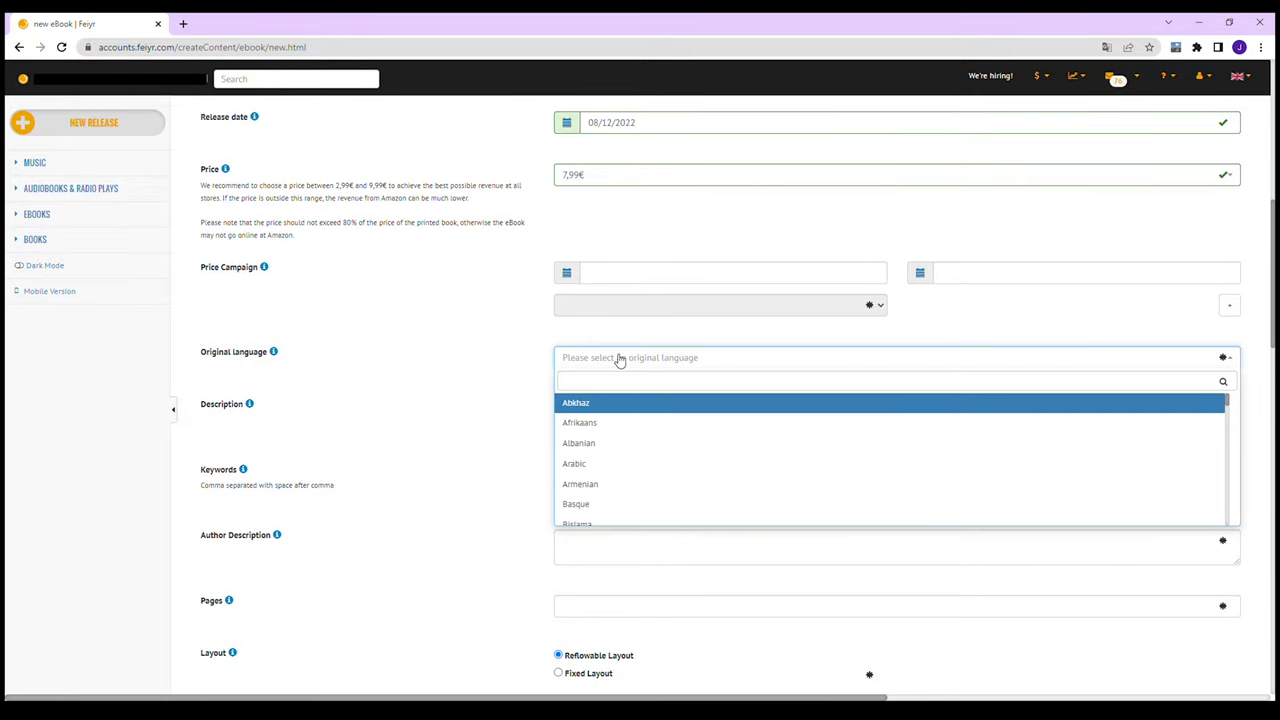
type("engl")
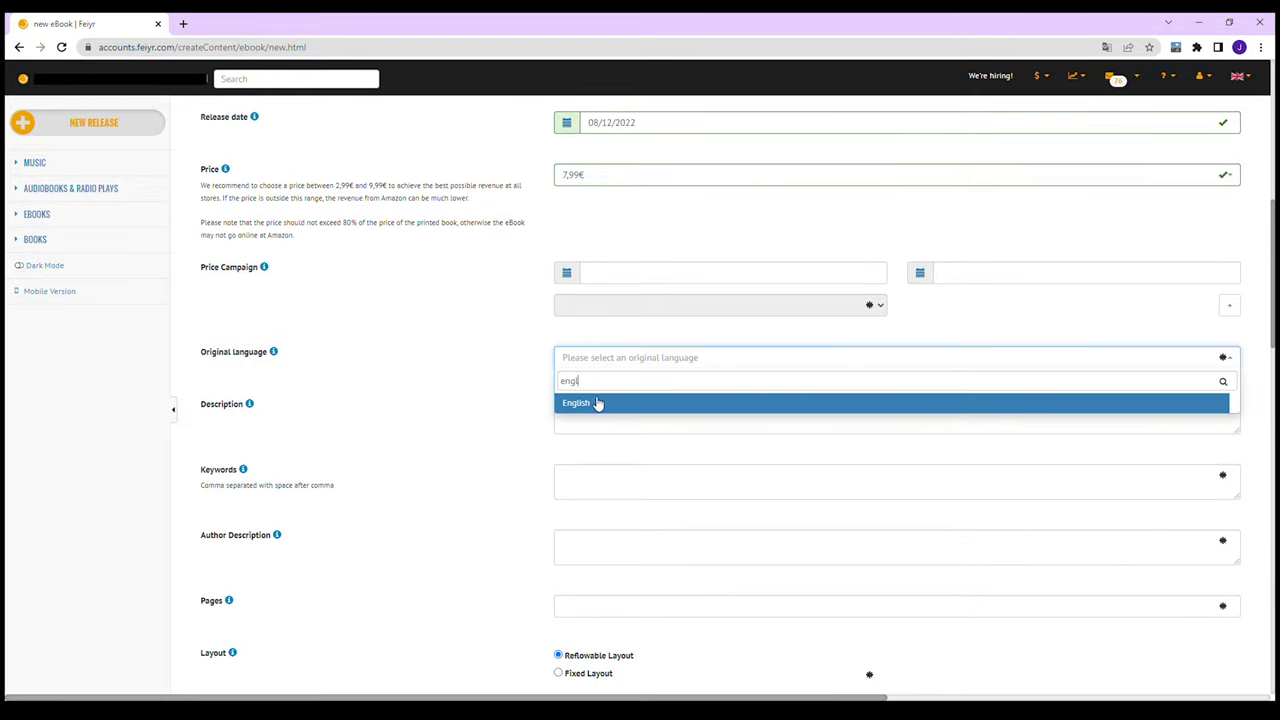
left_click(597, 403)
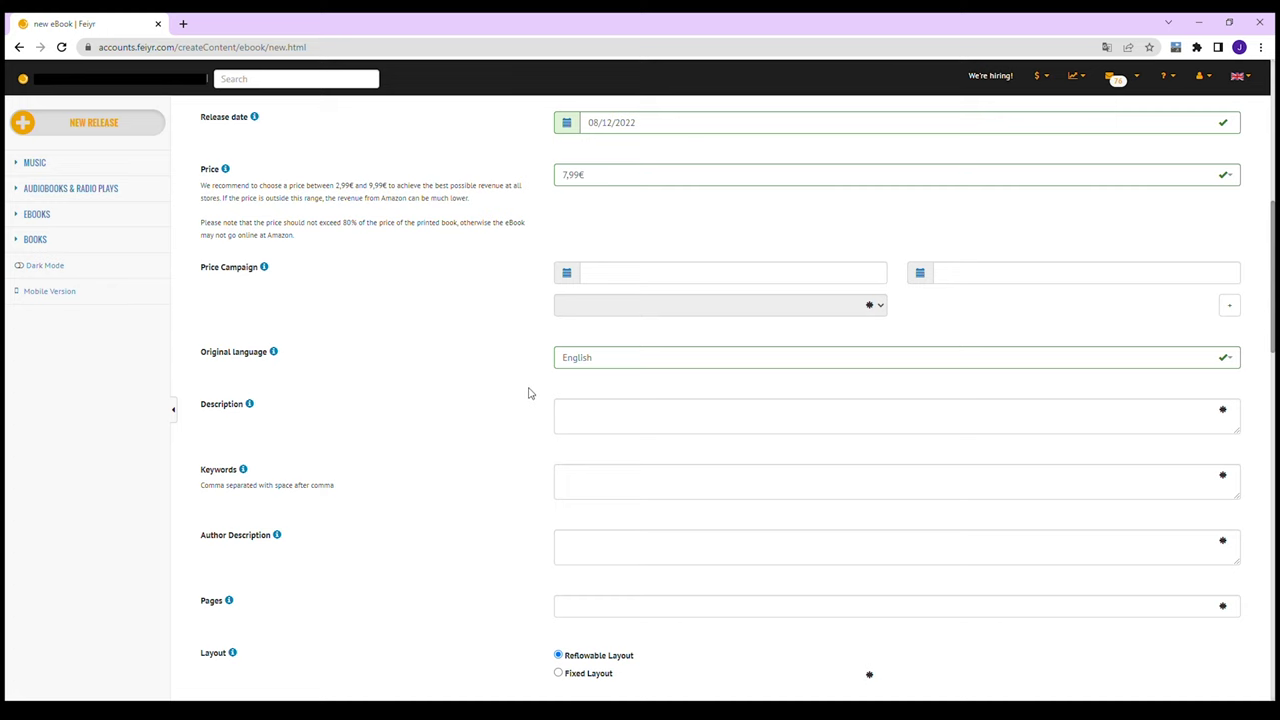
Paste the Lorem ipsum placeholder text into the book description and enlarge the box
left_click(614, 418)
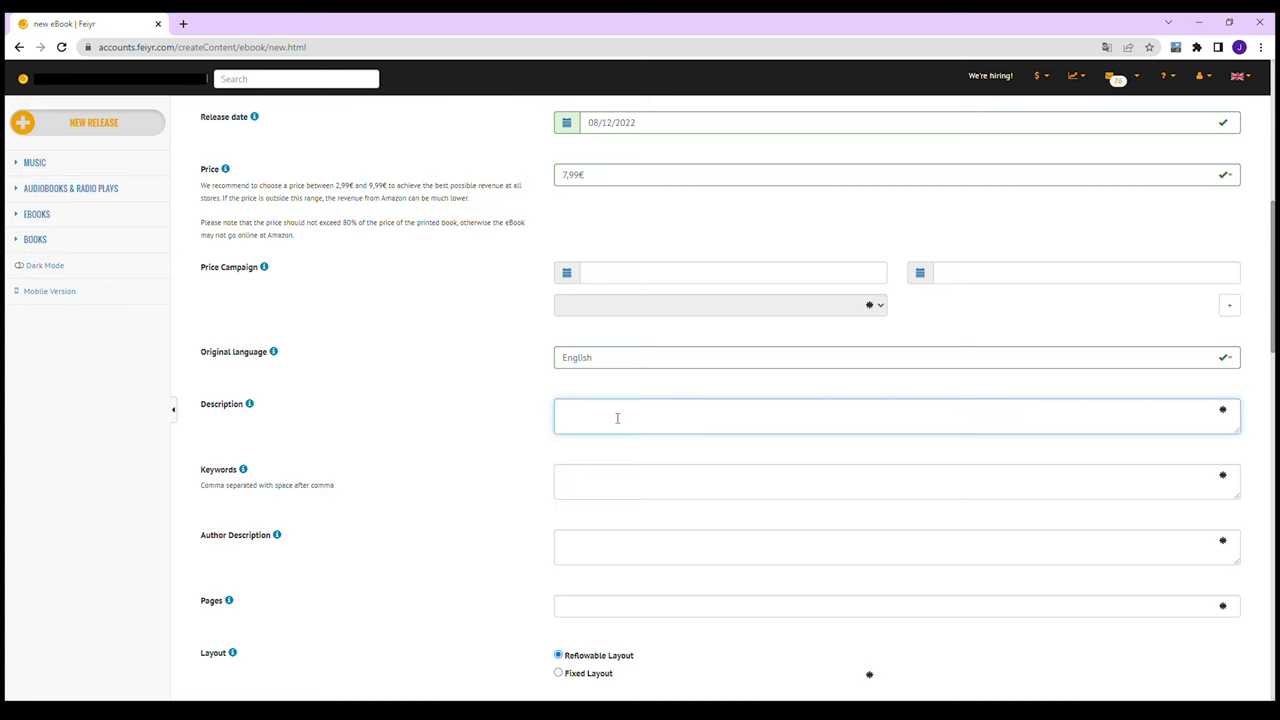
type("Ut wisi enim ad minim veniam, quis nostrud exerci tation ullamcorper suscipit lobortis nisl ut aliquip ex ea commodo consequat. Duis autem vel eum iriure dolor in hendrerit in vulputate velit esse")
left_click_drag(1236, 432, 1230, 510)
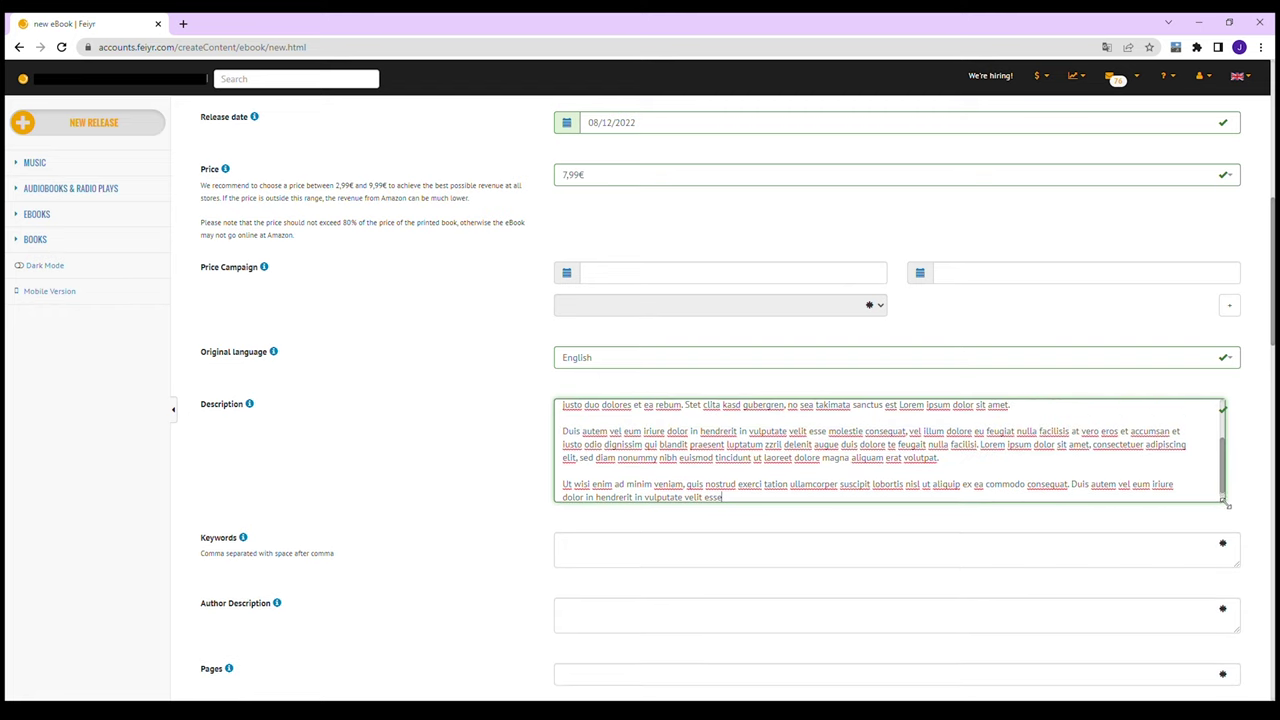
Enter the keywords 'Test, Test, Test, Test, Test'
scroll(513, 474, "down", 1)
scroll(513, 474, "down", 1)
left_click(720, 416)
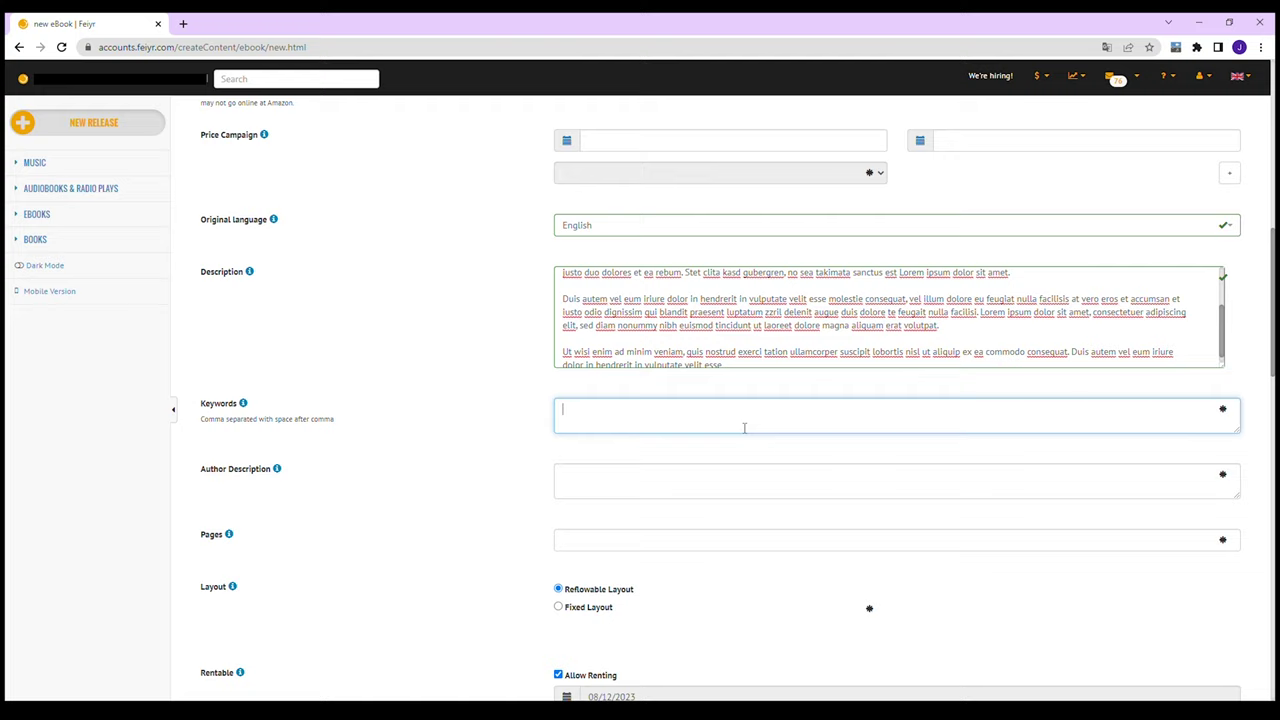
type("Test, Test, Test,")
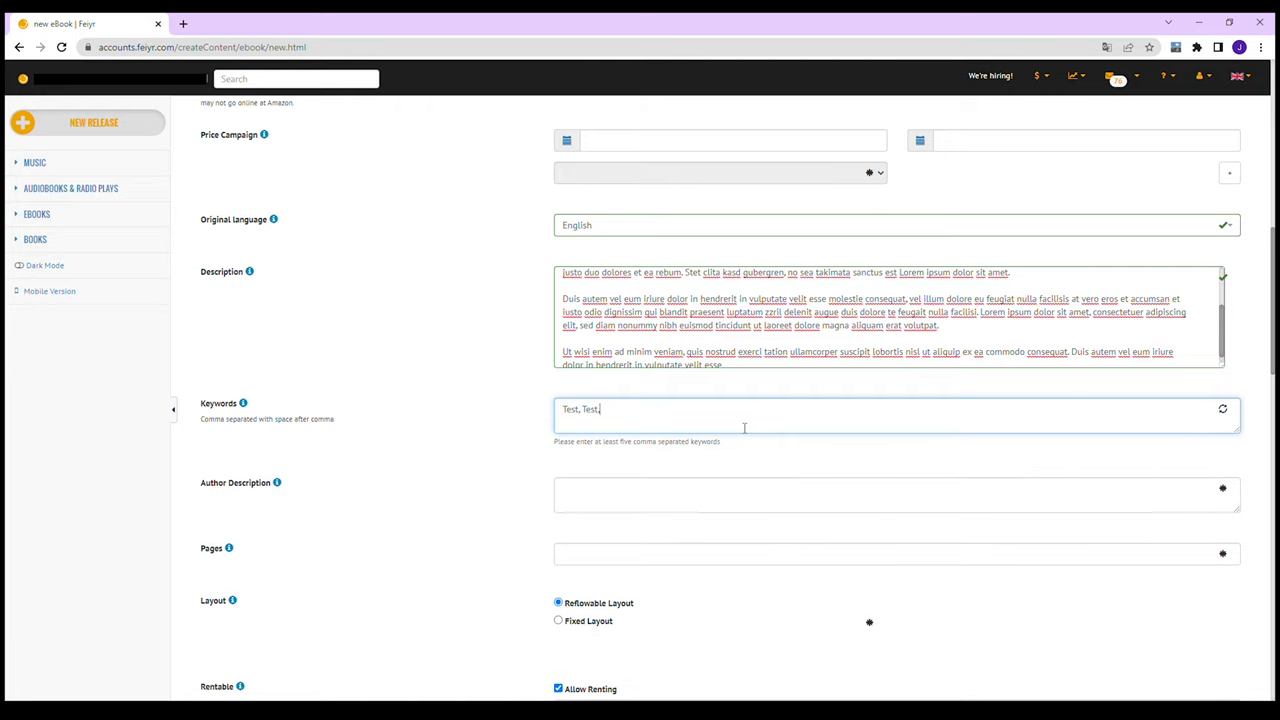
type(" Test, Test")
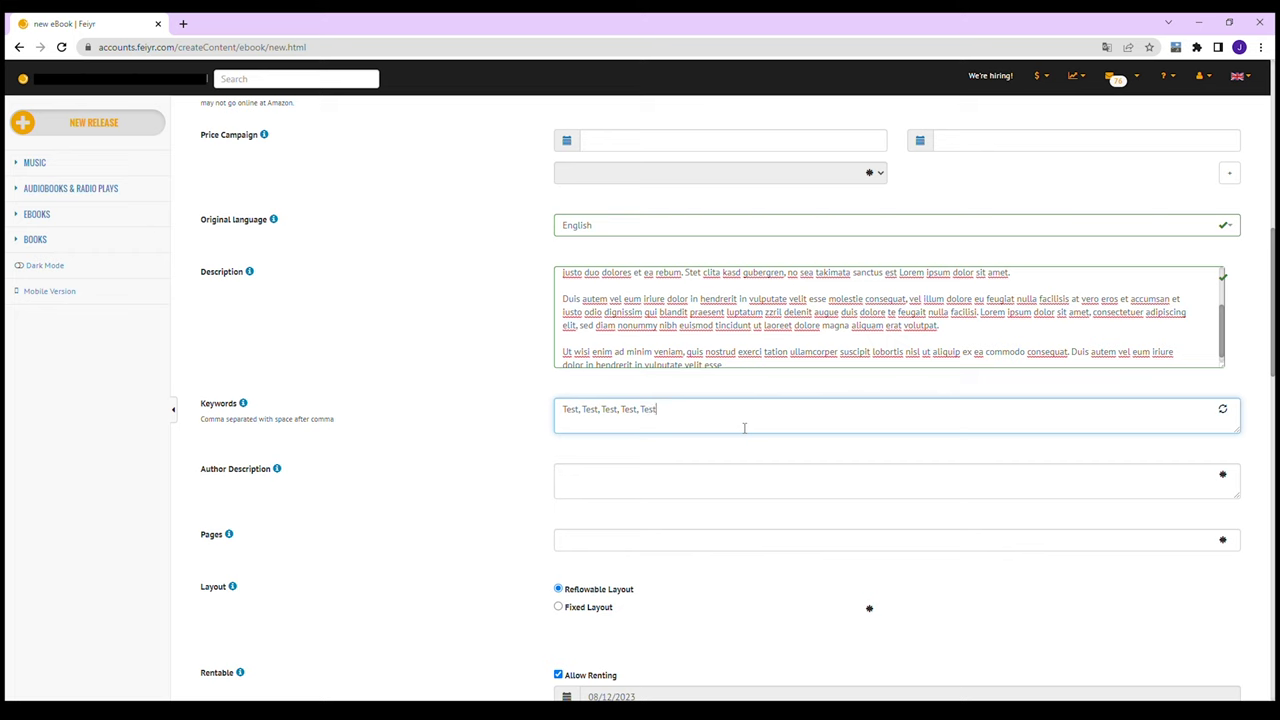
left_click(490, 435)
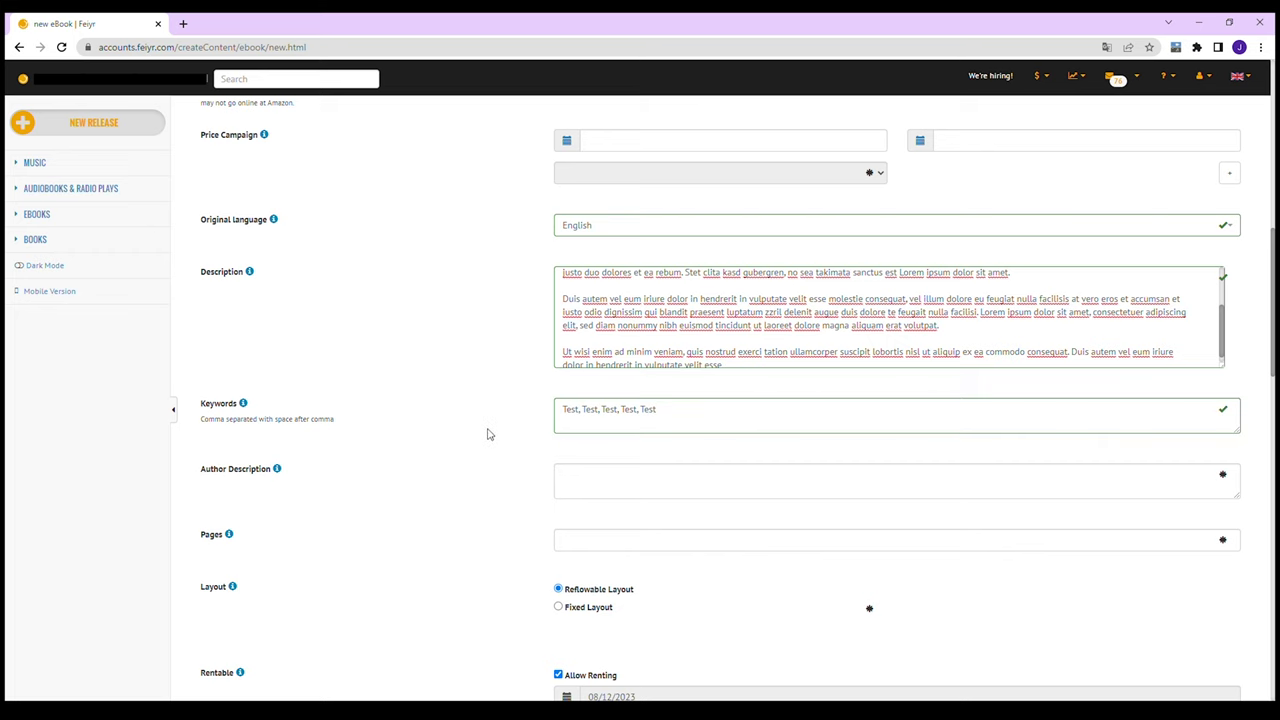
Paste the Lorem ipsum placeholder text into the author description
scroll(488, 434, "down", 1)
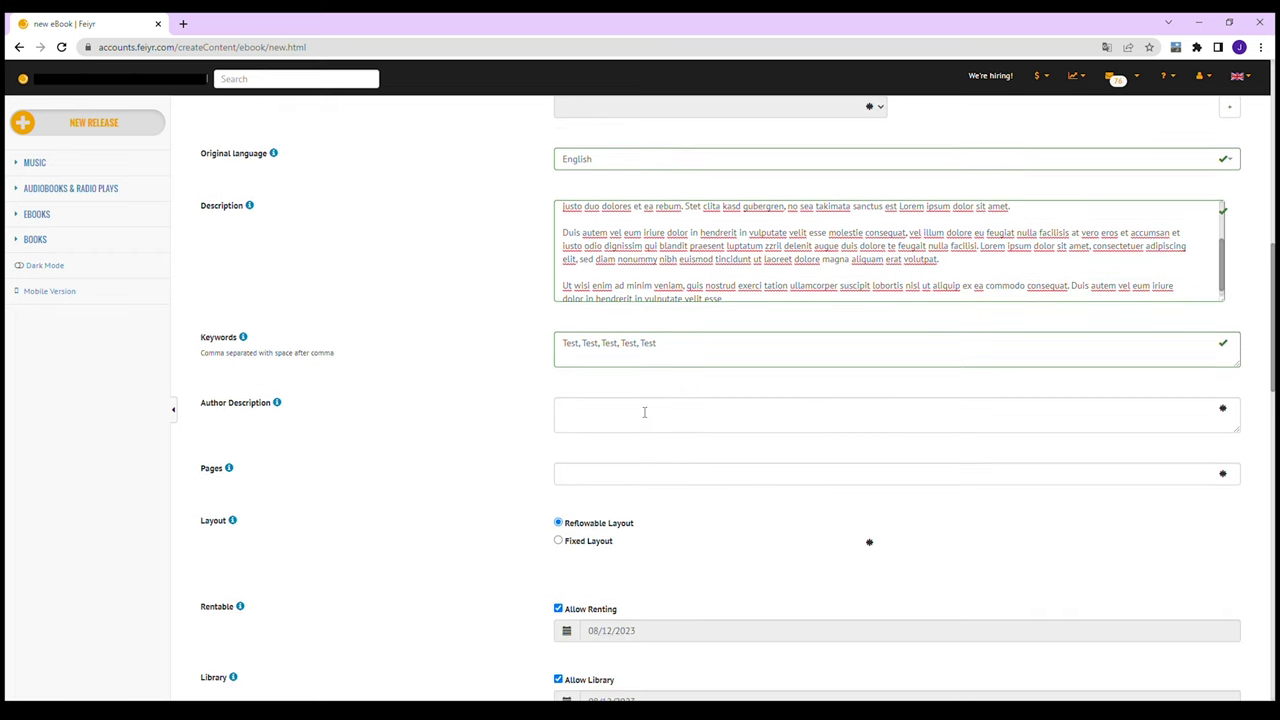
left_click(644, 412)
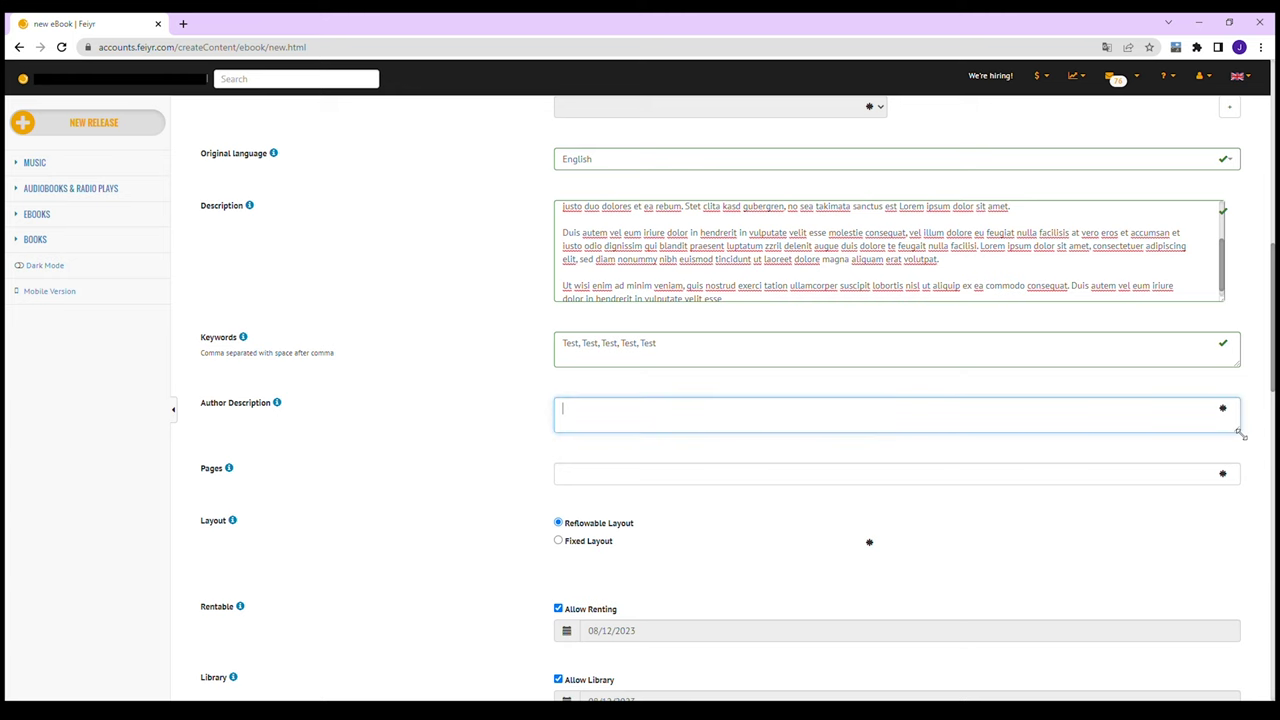
left_click_drag(1240, 437, 1238, 450)
key("ctrl+v")
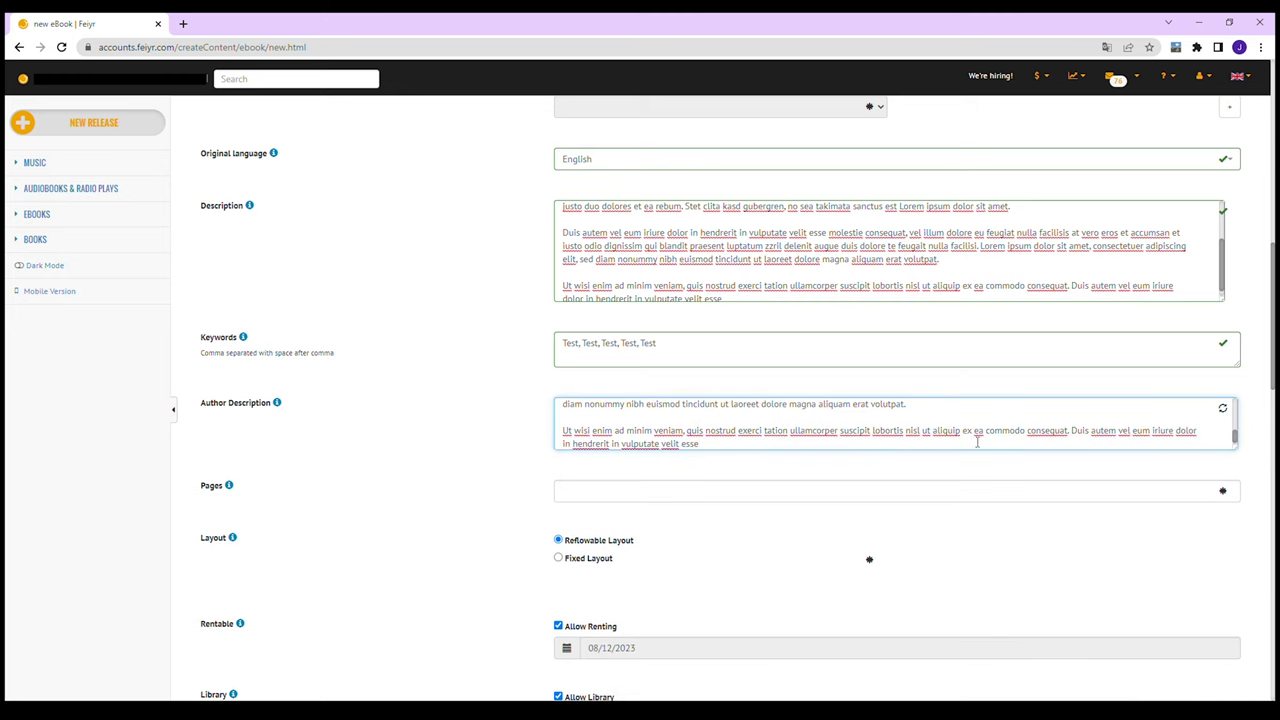
left_click_drag(1236, 443, 1230, 478)
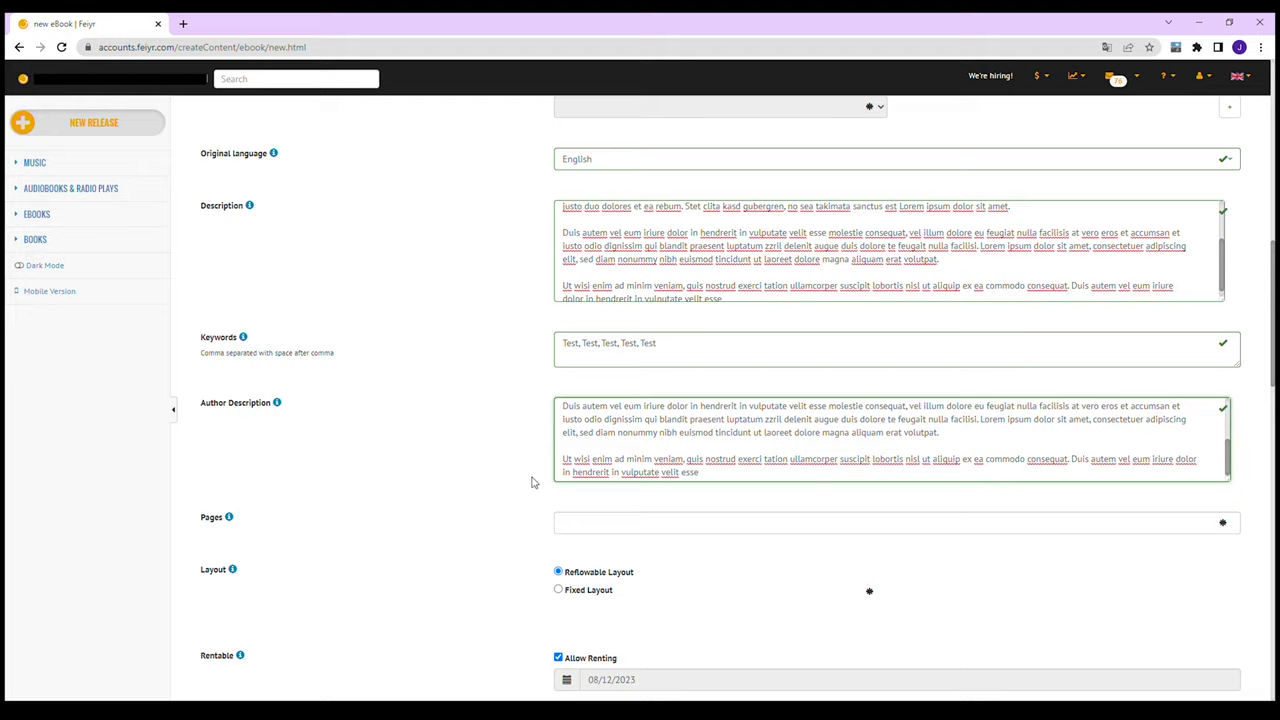
scroll(530, 478, "down", 1)
Set the page count to 250
left_click(638, 398)
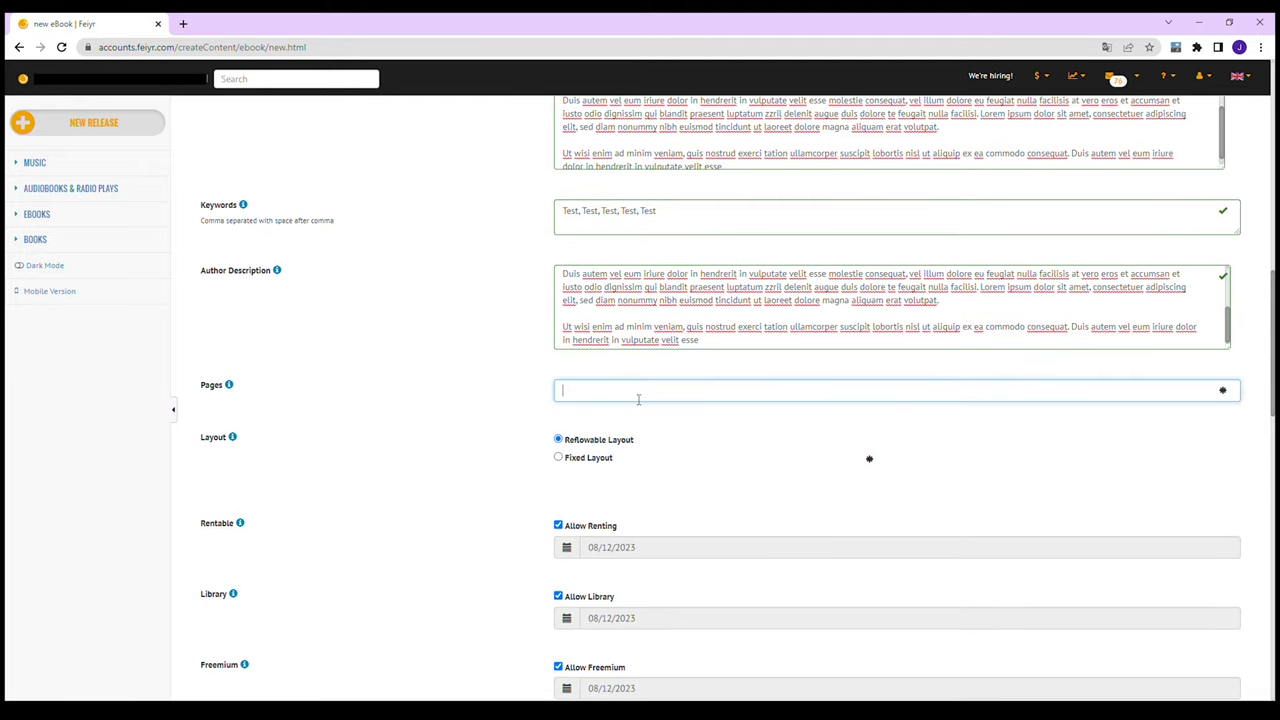
type("250")
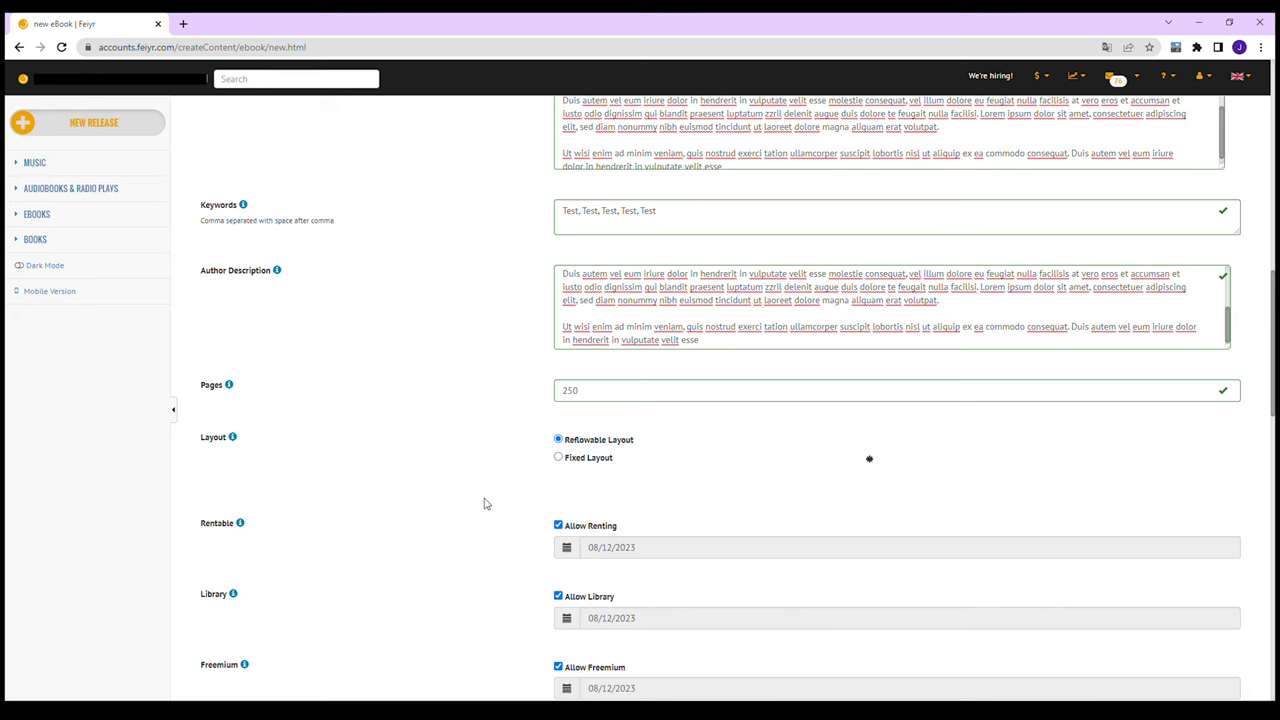
scroll(610, 453, "down", 2)
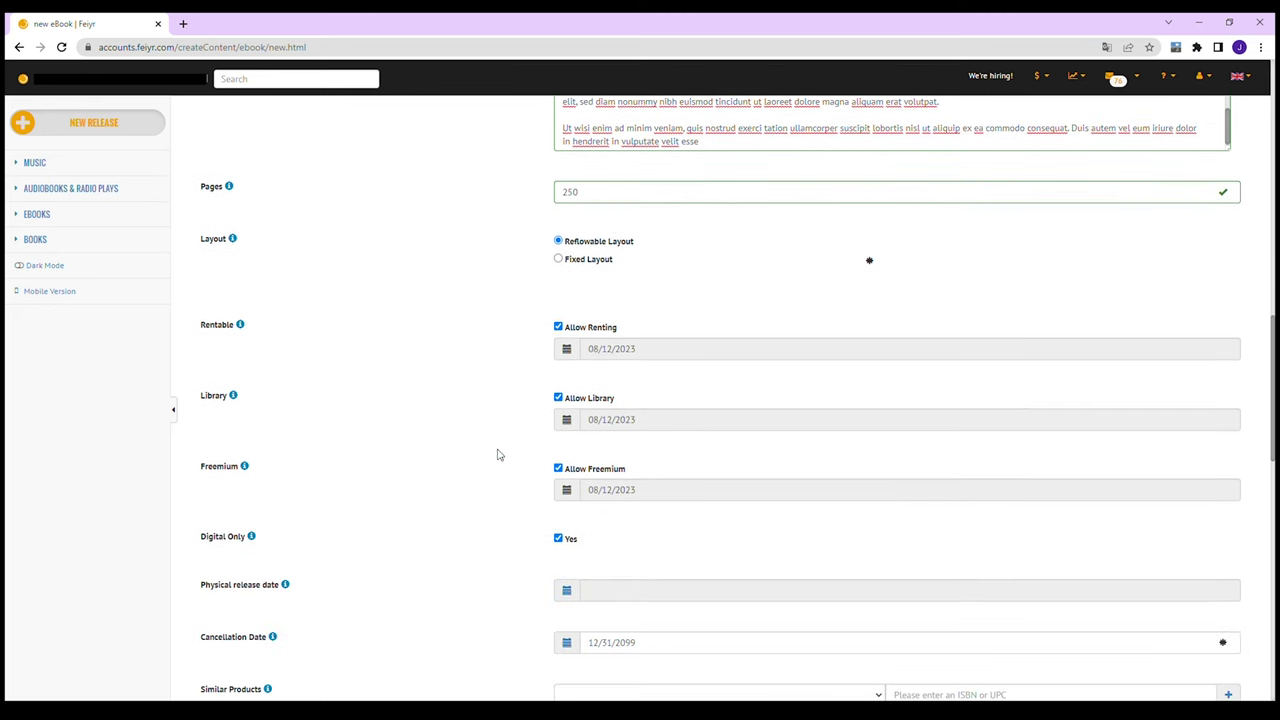
scroll(498, 455, "down", 2)
scroll(498, 455, "down", 1)
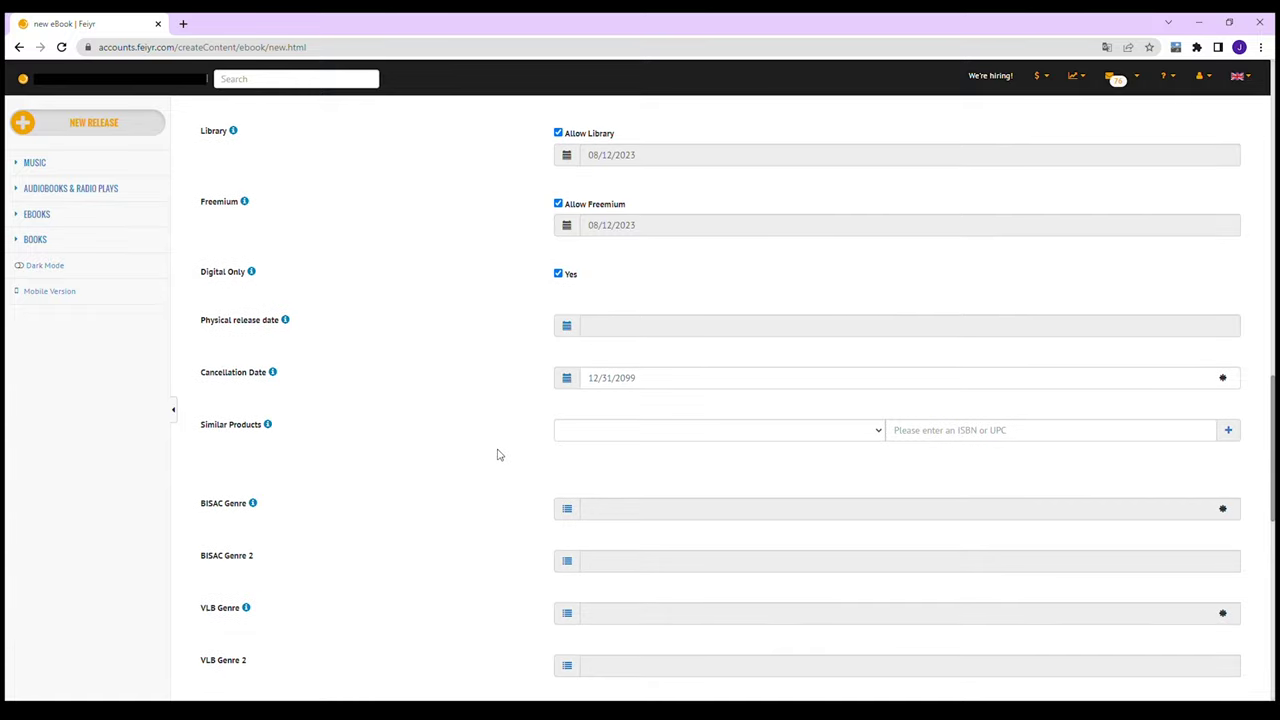
left_click(671, 438)
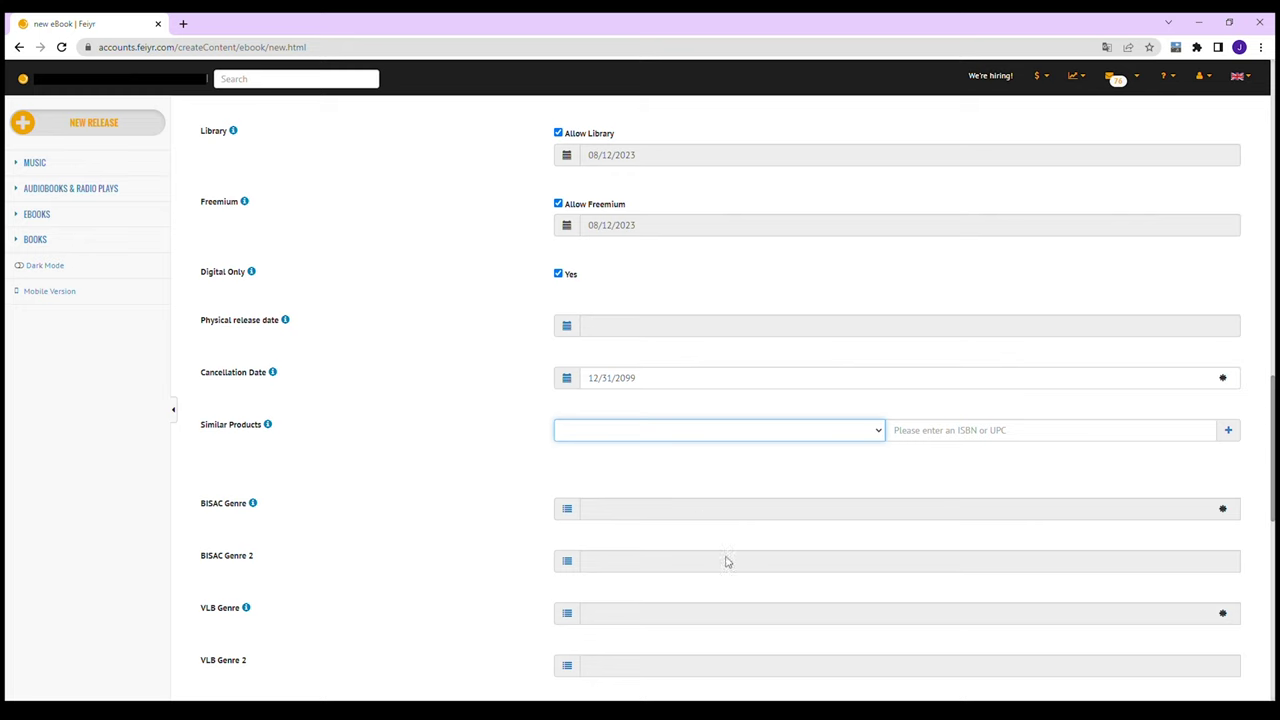
key("Down")
left_click(947, 441)
key("ctrl+v")
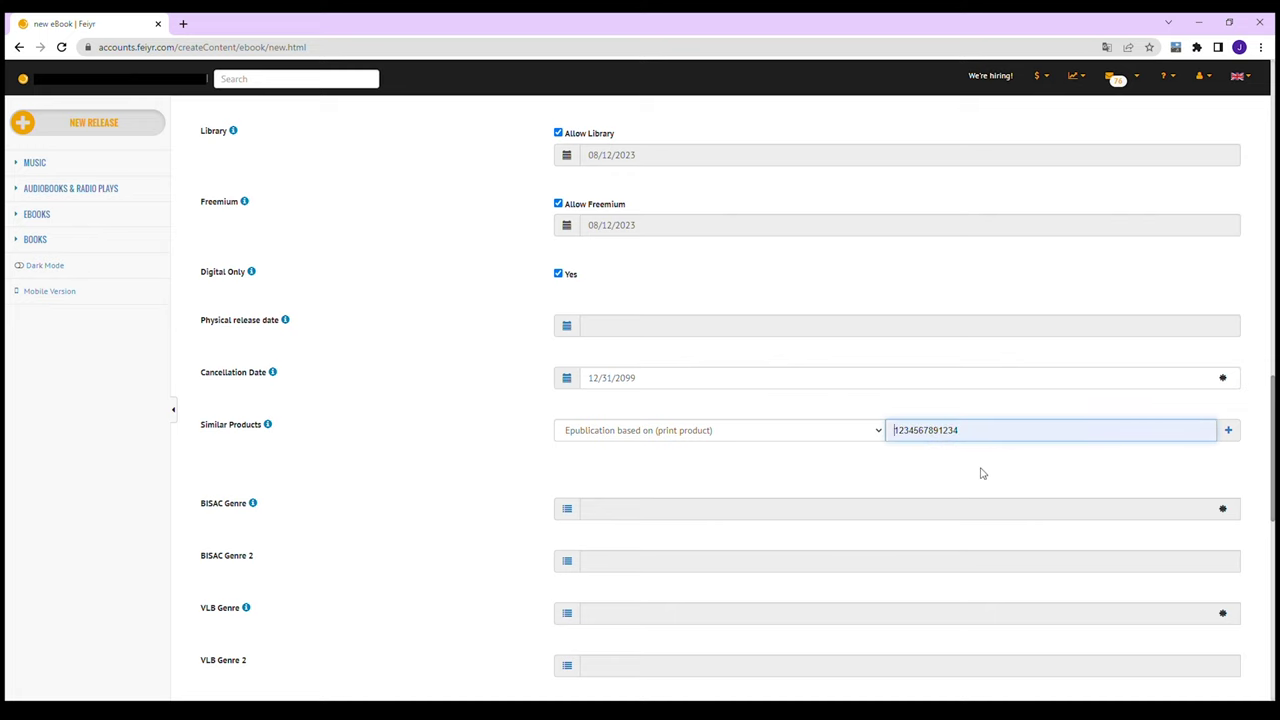
left_click(767, 477)
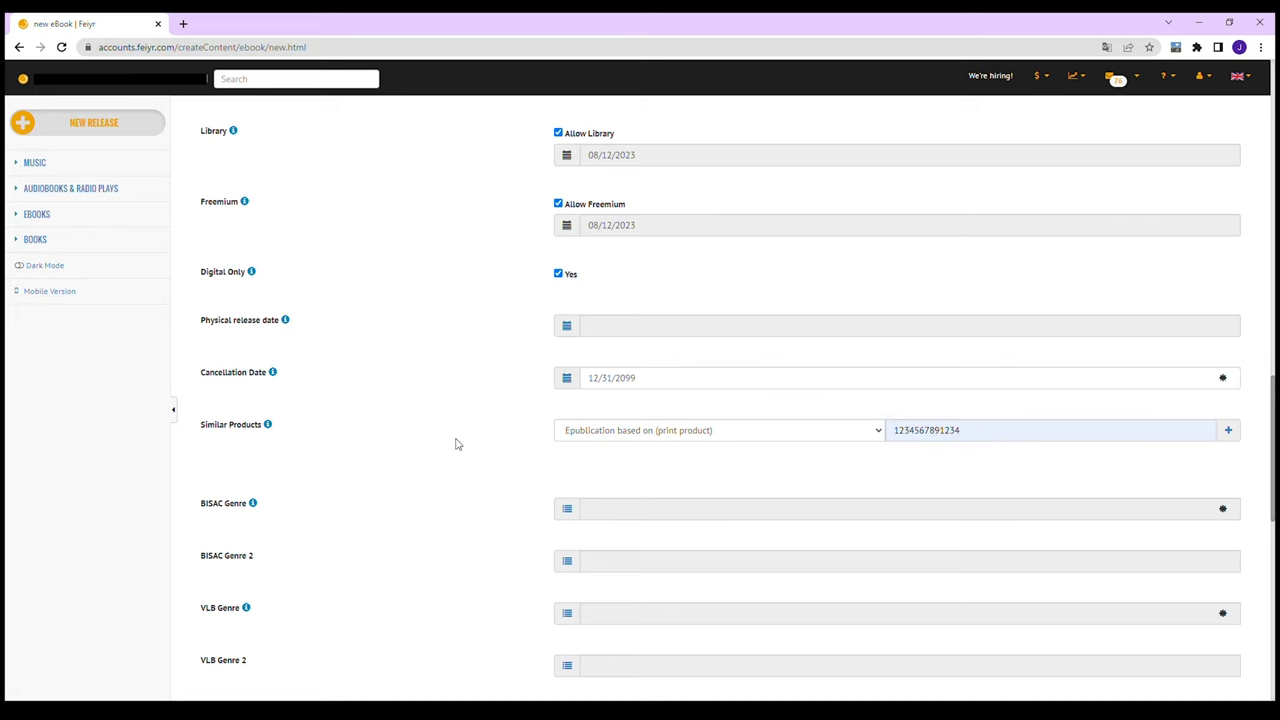
scroll(455, 444, "down", 3)
Set the BISAC genre to COOKING > Pastry
left_click(569, 382)
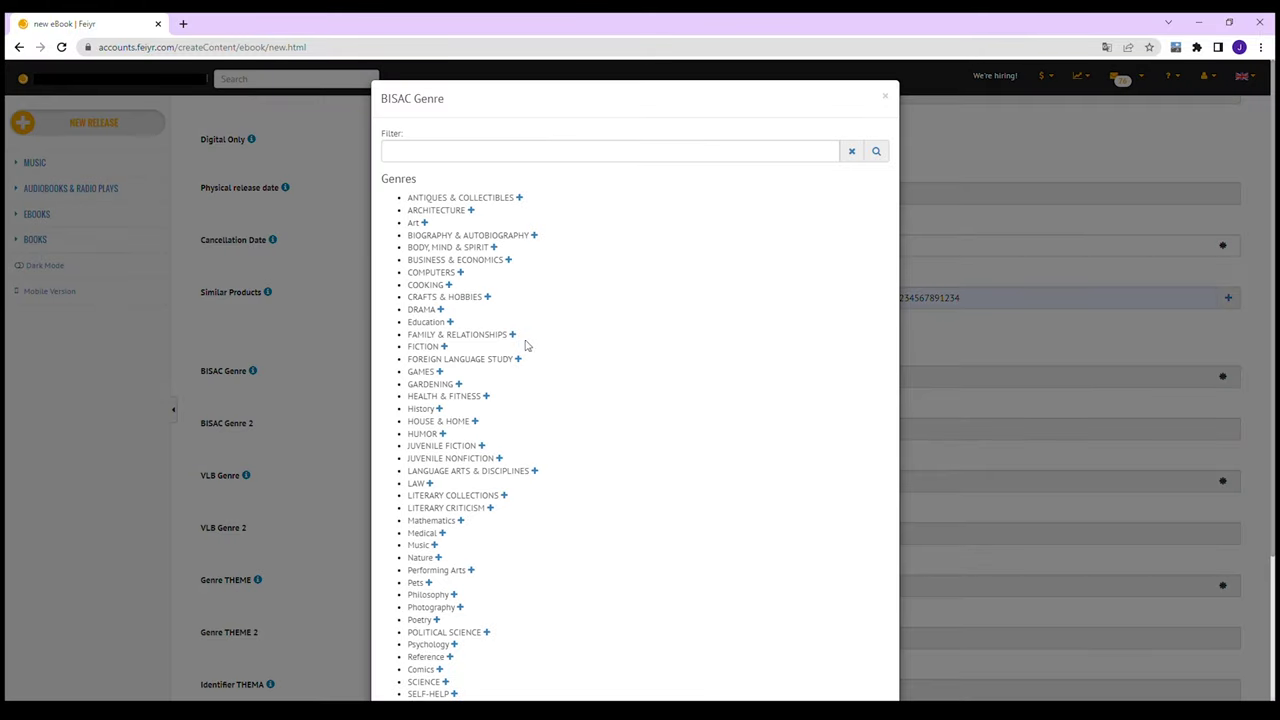
left_click(449, 285)
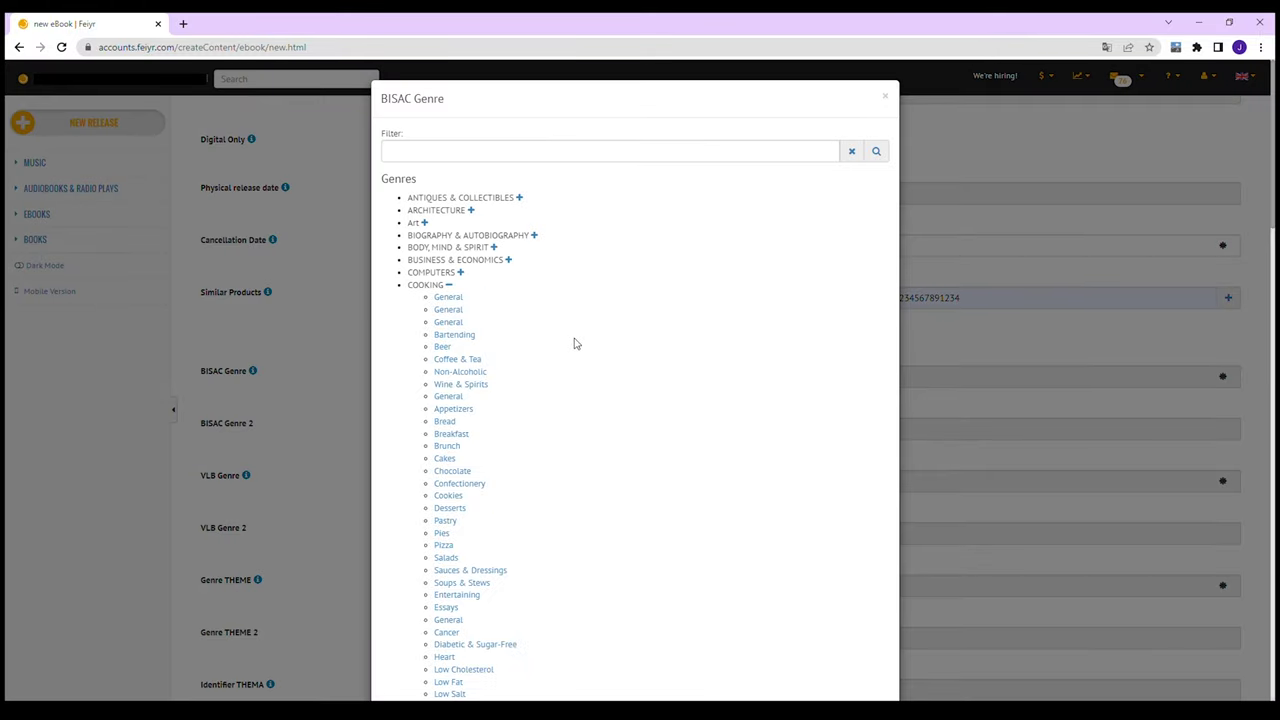
left_click(453, 522)
Set the VLB genre to Guides > General, dictionaries, handbooks, yearbooks, chronicles
scroll(406, 440, "down", 1)
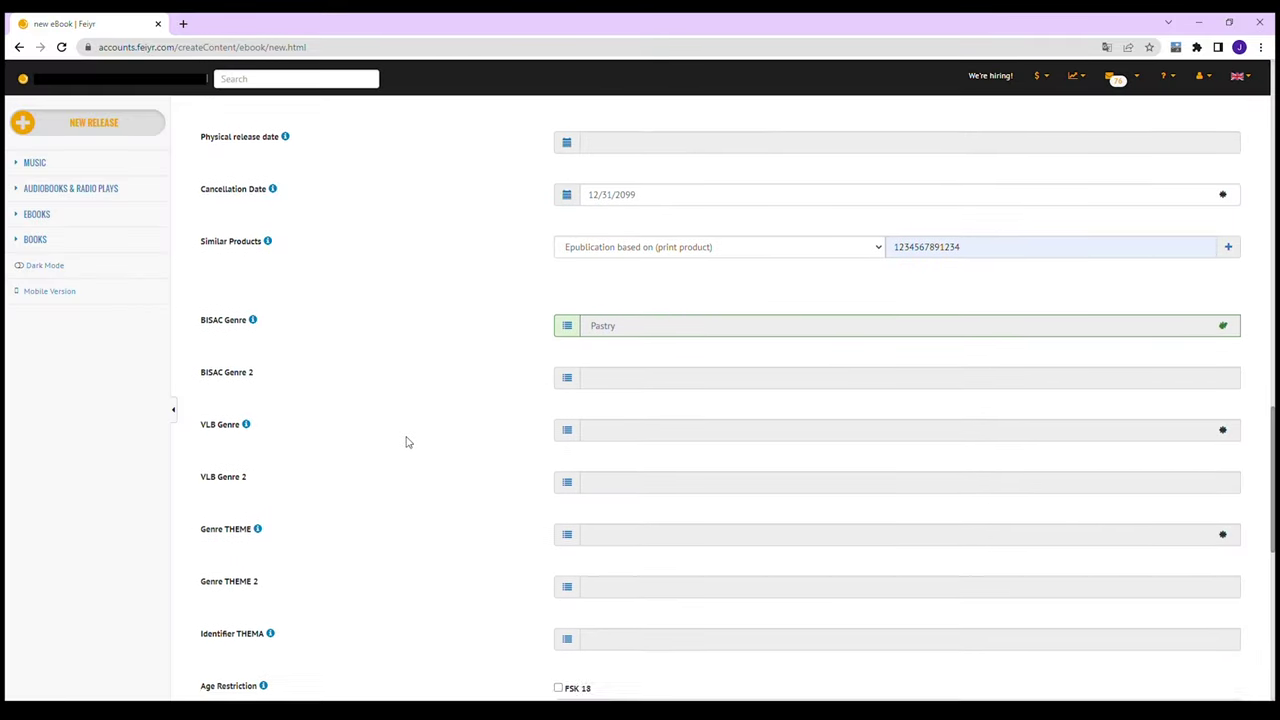
scroll(406, 442, "down", 1)
left_click(566, 416)
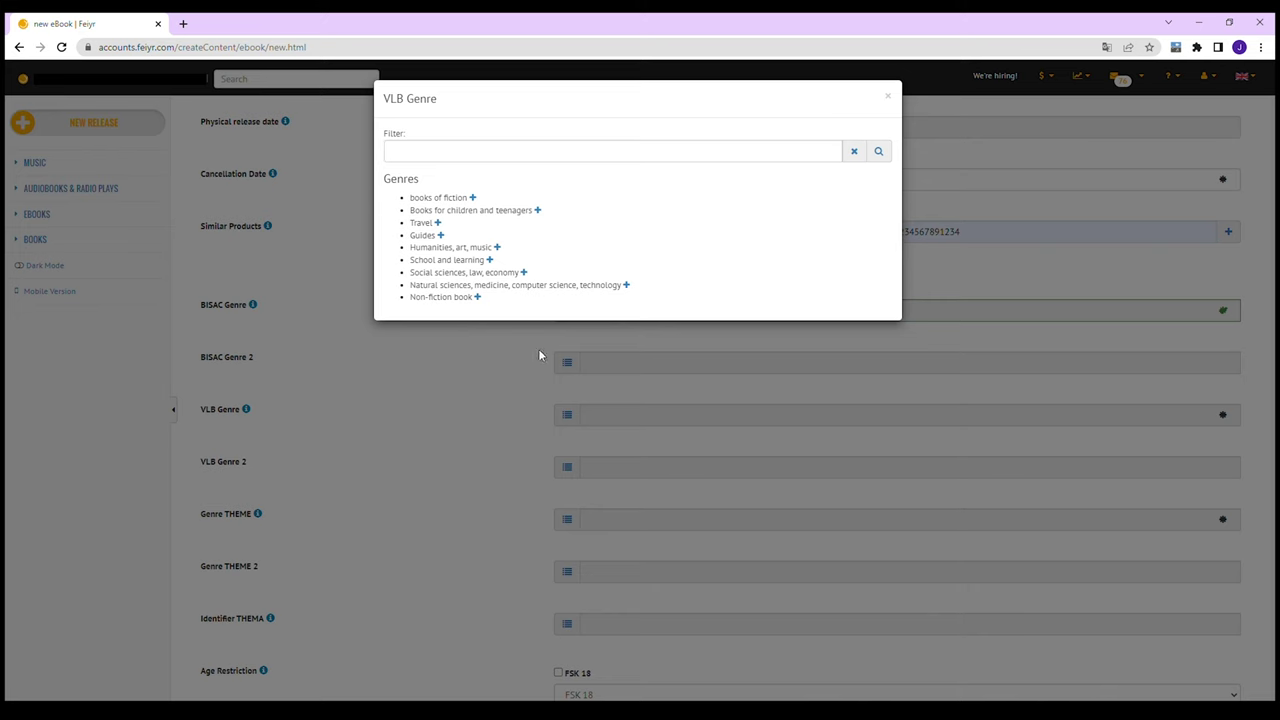
left_click(440, 236)
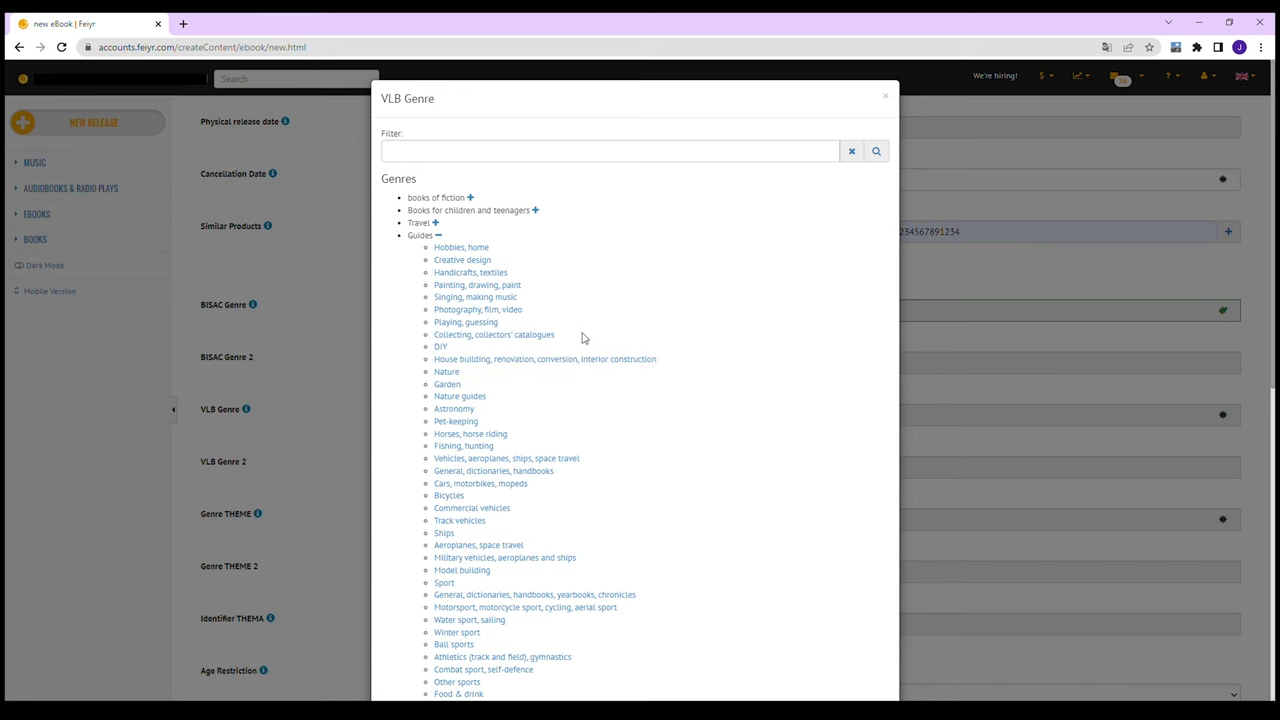
left_click(541, 596)
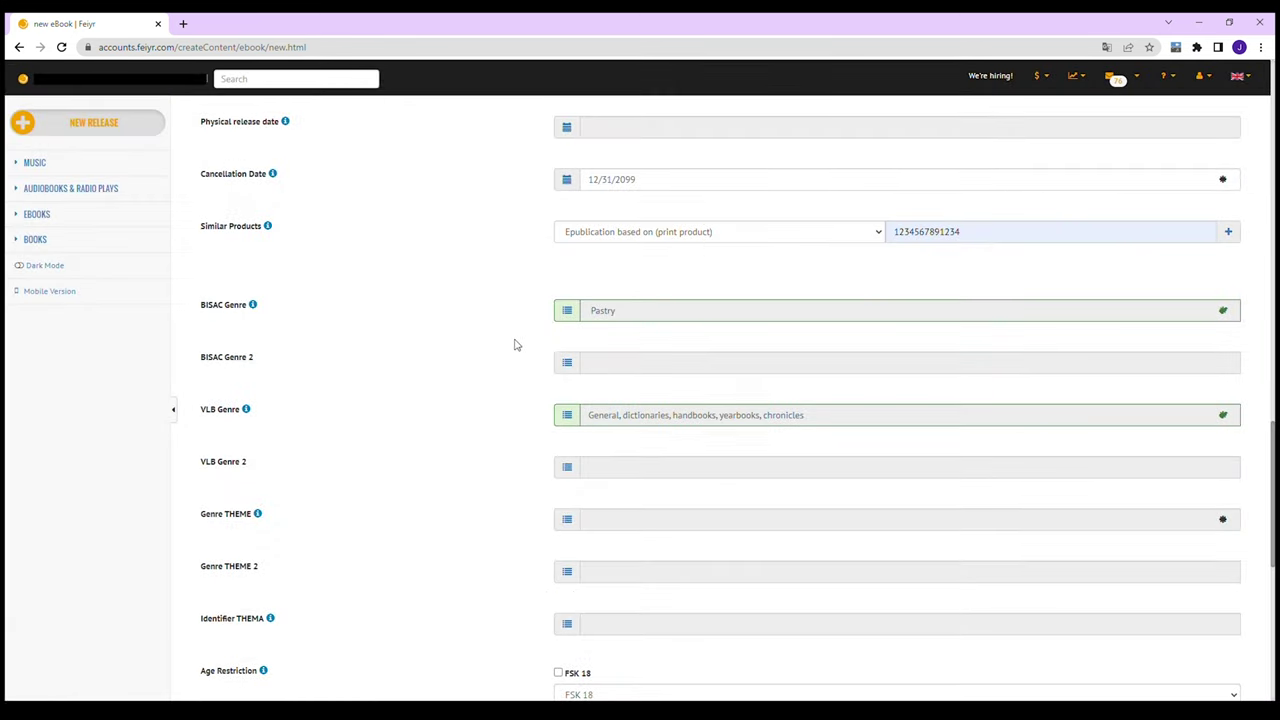
Set Genre THEME to Lifestyle, Hobbies & Leisure > Cookery / food & drink etc
scroll(498, 323, "down", 1)
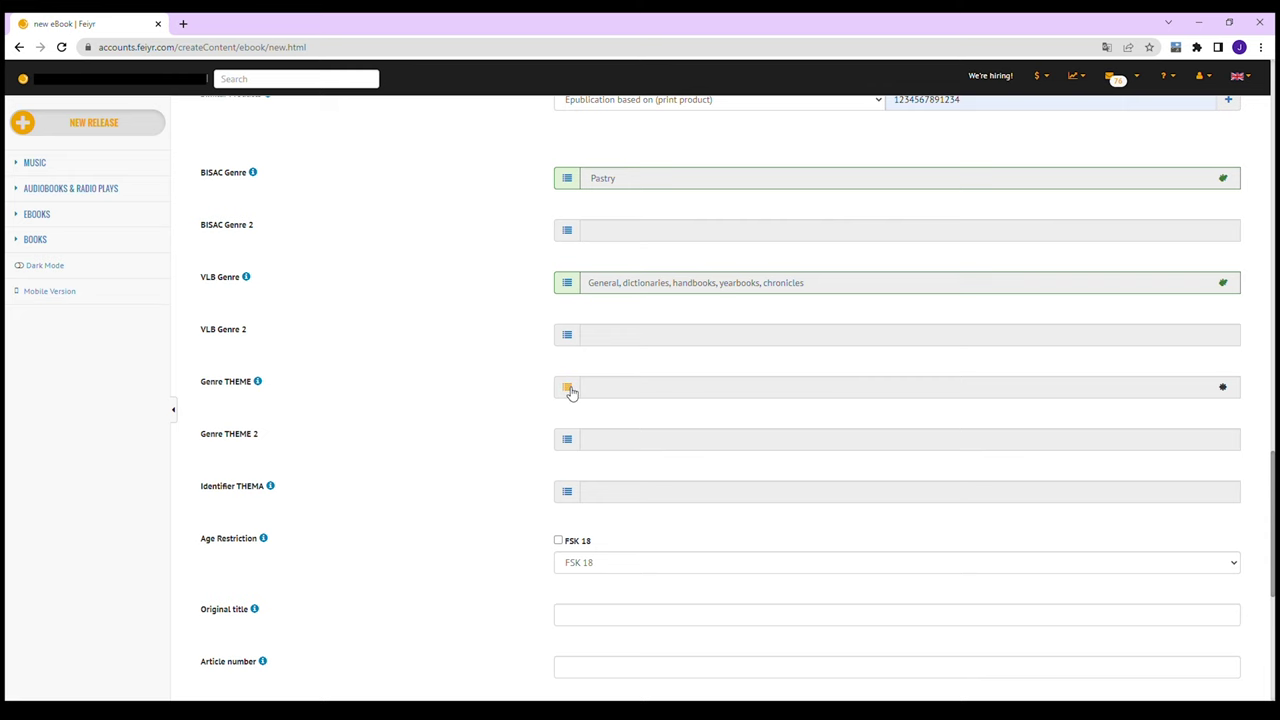
left_click(569, 390)
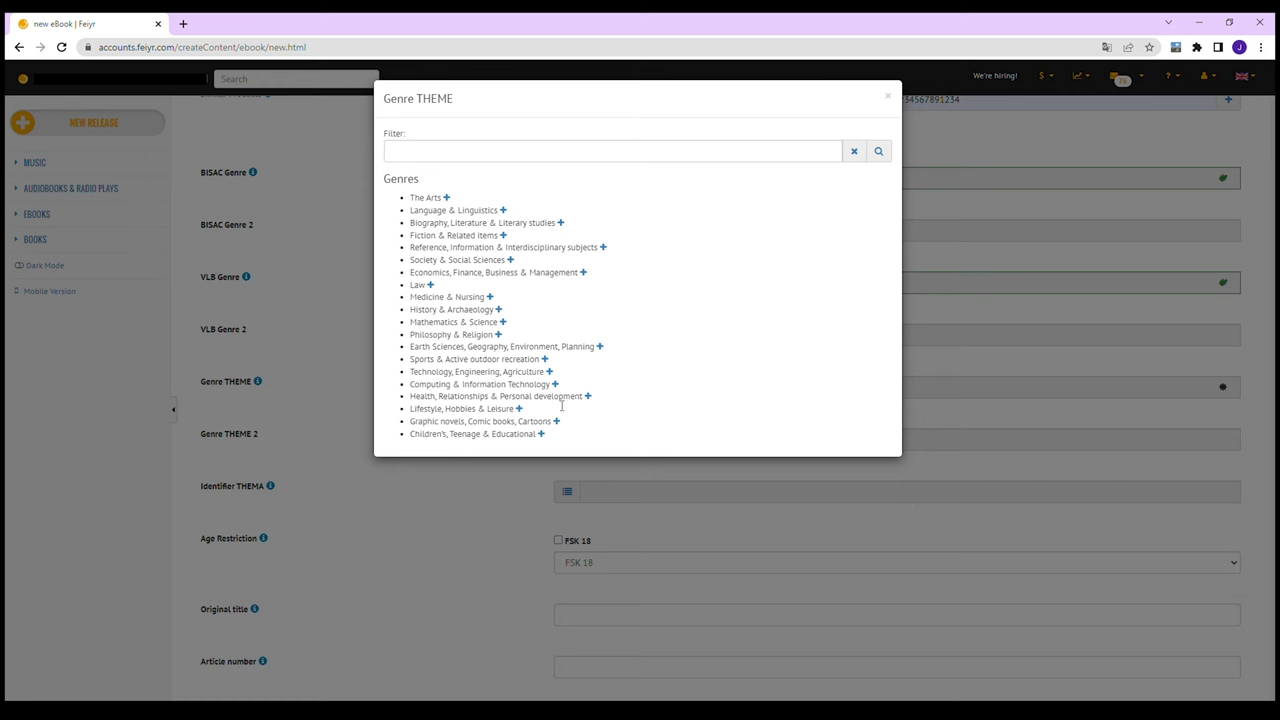
left_click(519, 408)
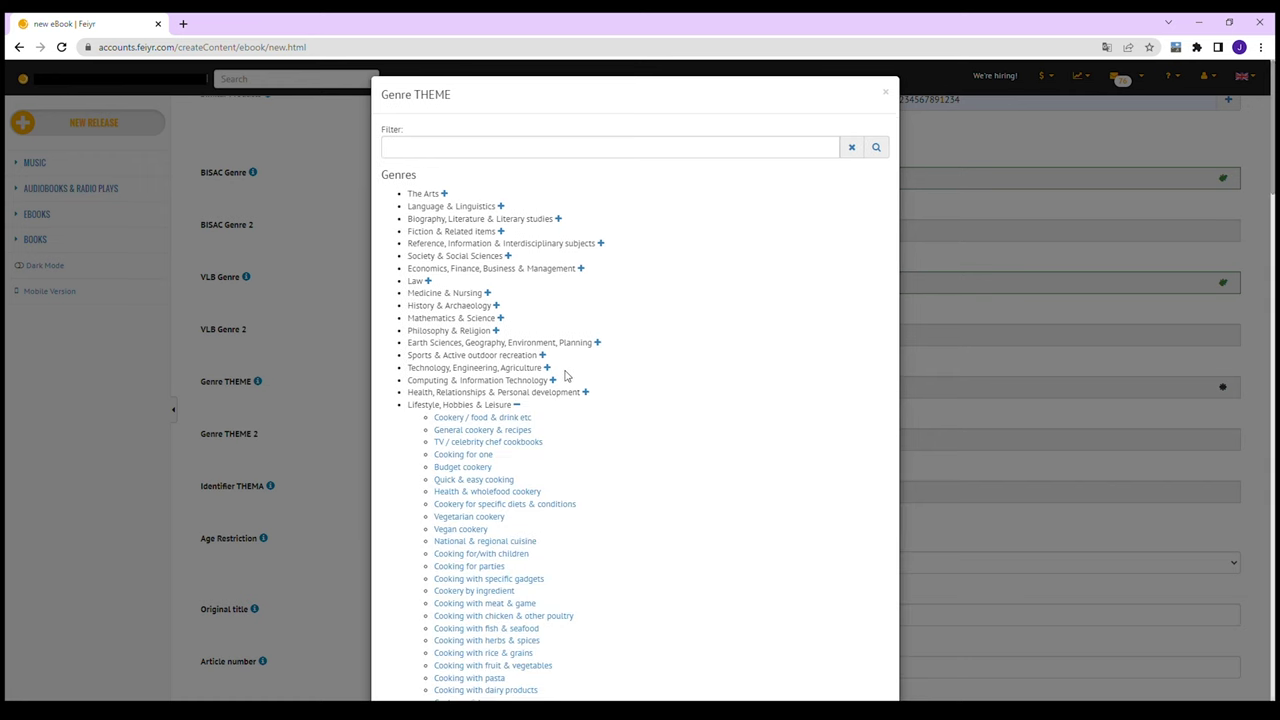
scroll(565, 375, "down", 1)
left_click(526, 362)
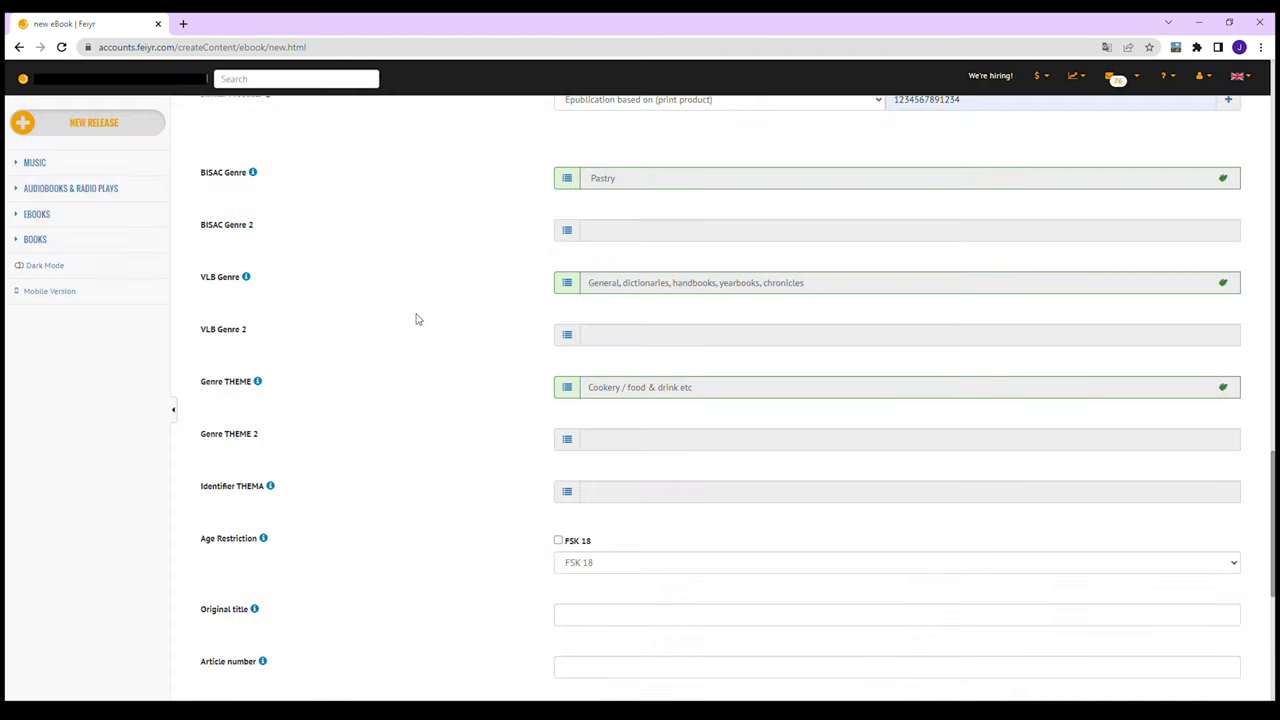
scroll(418, 319, "down", 2)
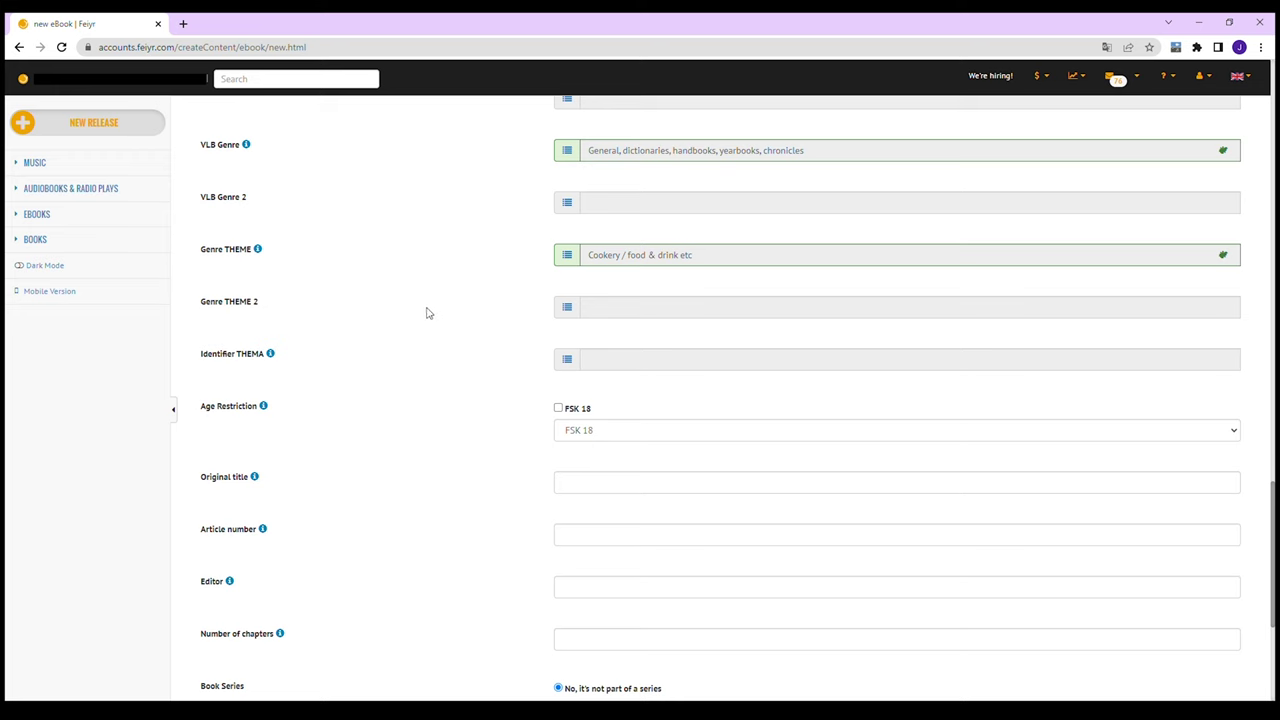
Continue from the bottom of the eBook data form to the Upload eBook step
scroll(433, 307, "down", 2)
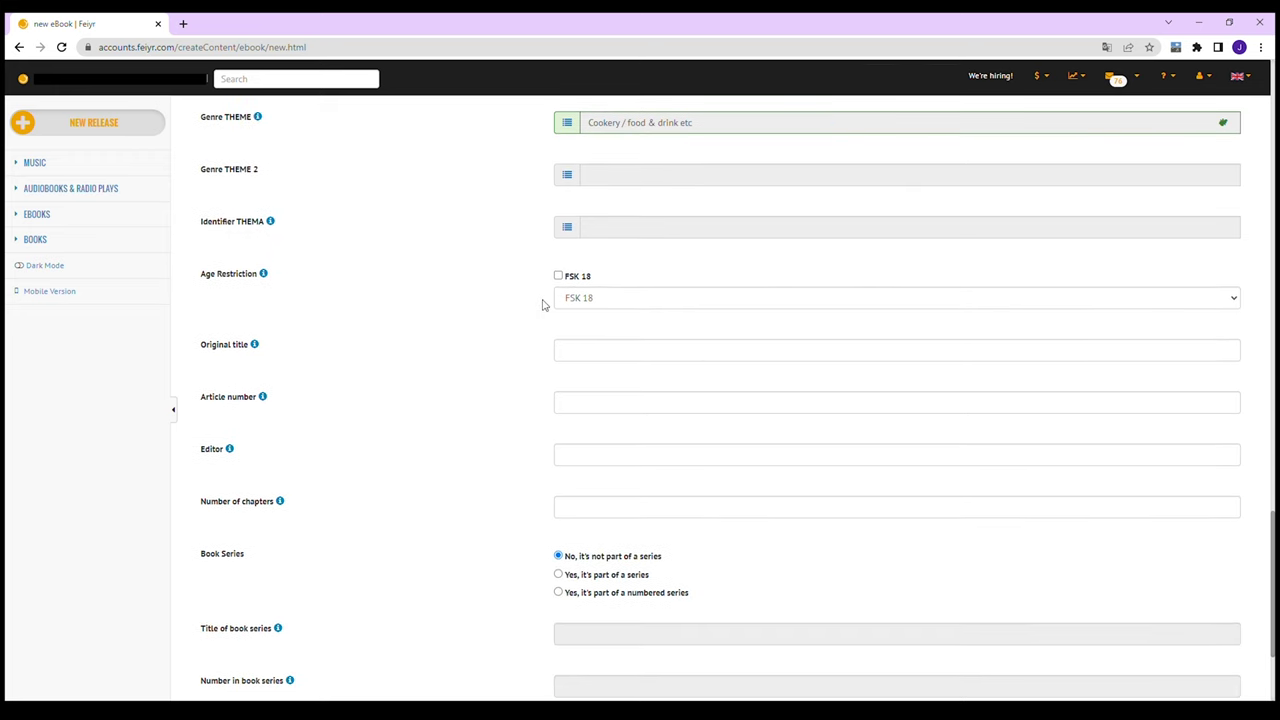
scroll(543, 305, "down", 3)
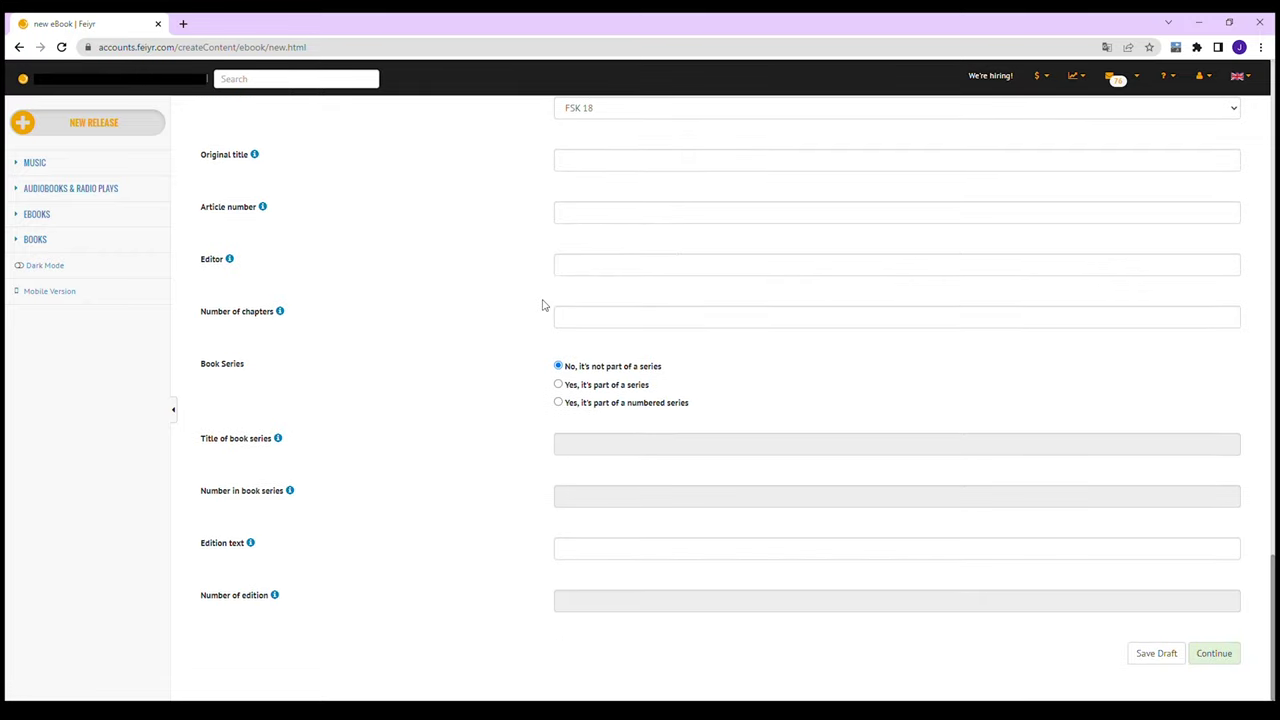
left_click(1220, 655)
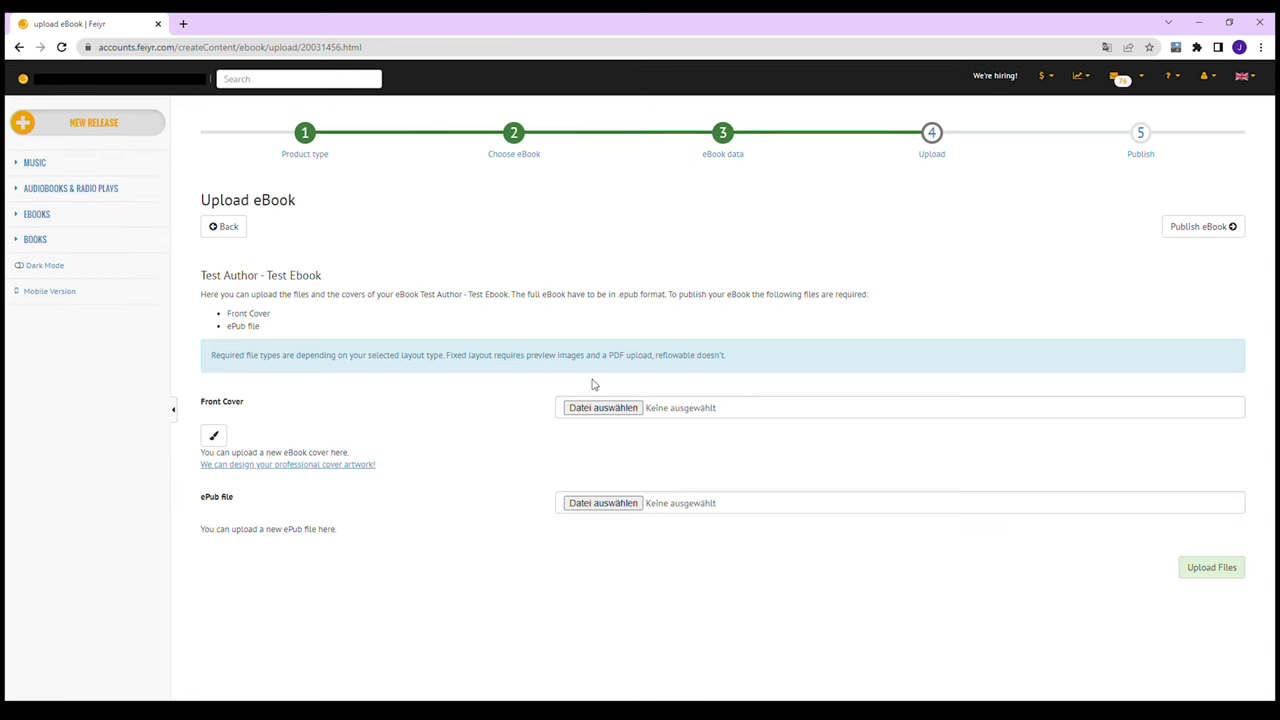
Upload 'eBook Testcover.jpg' as cover and '20002715_5.epub', then proceed to Publish eBook
left_click(607, 413)
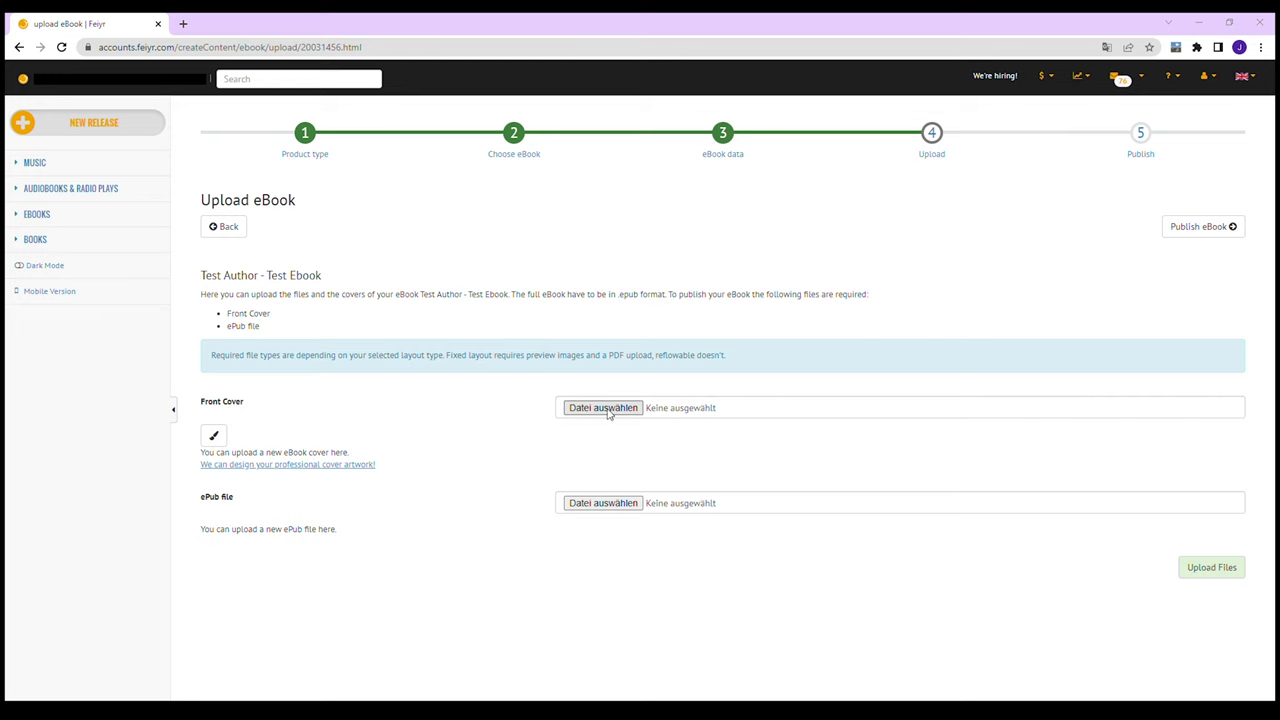
key("Return")
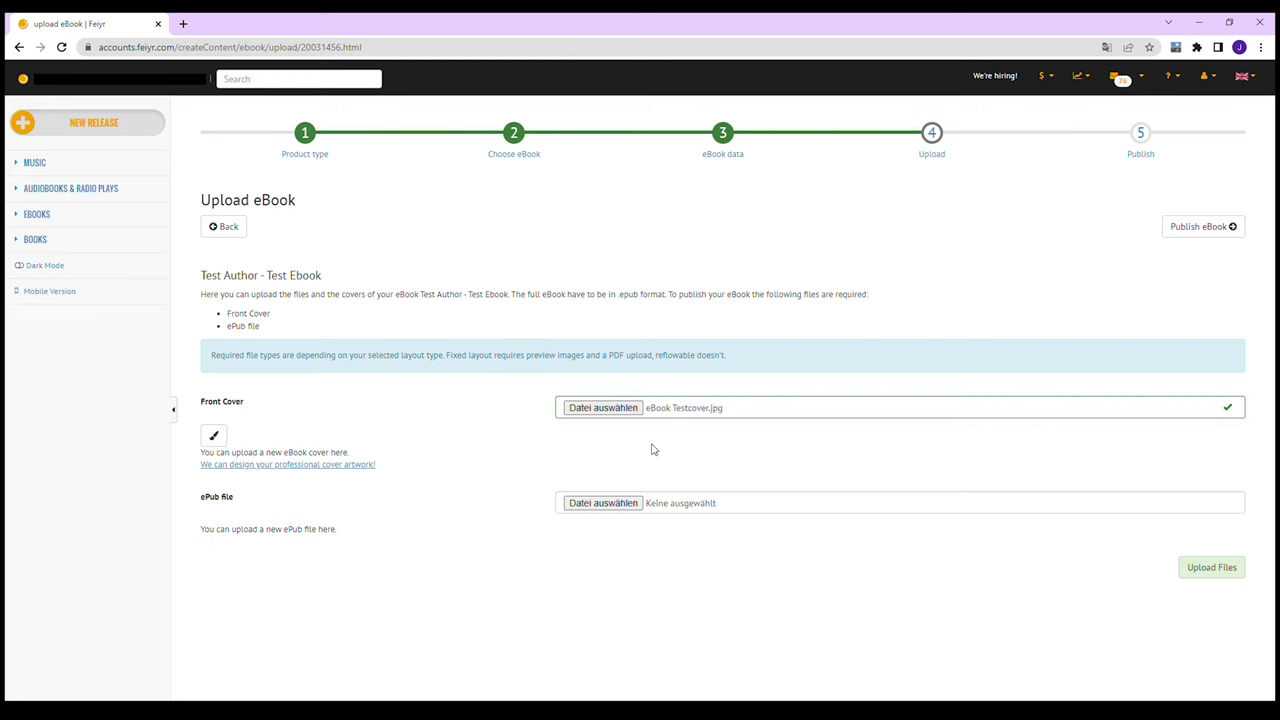
left_click(622, 504)
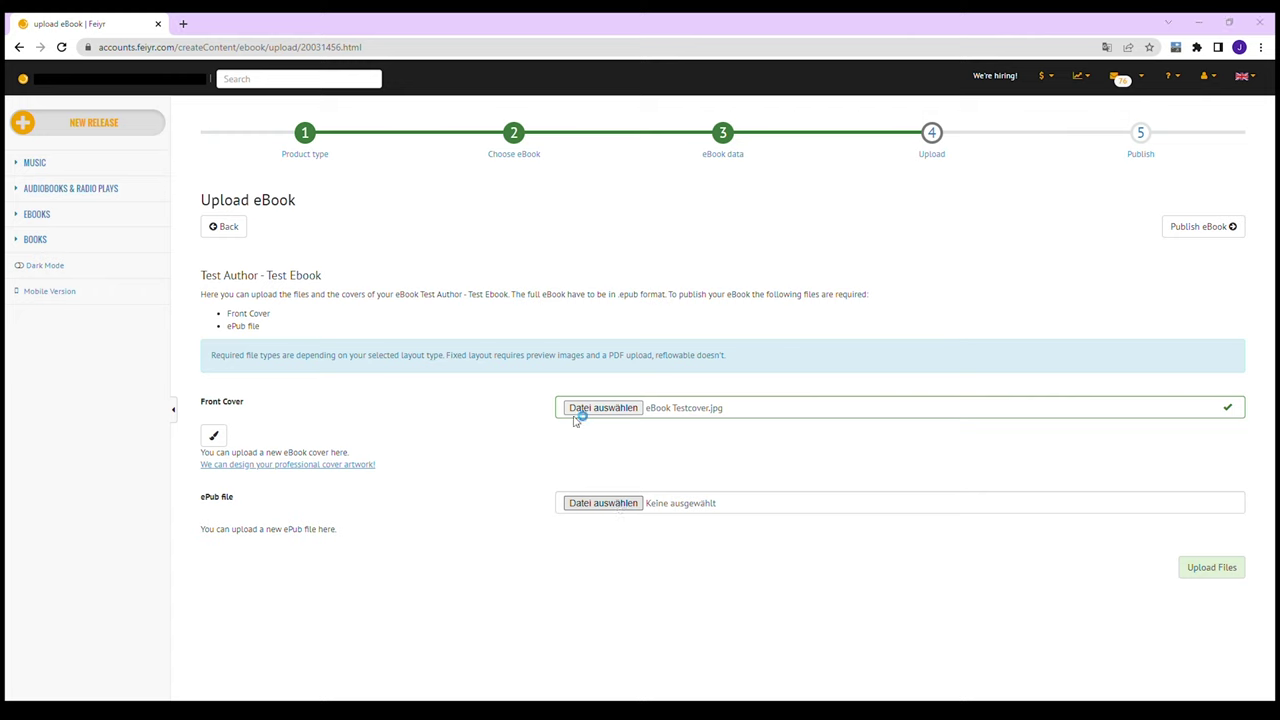
key("Return")
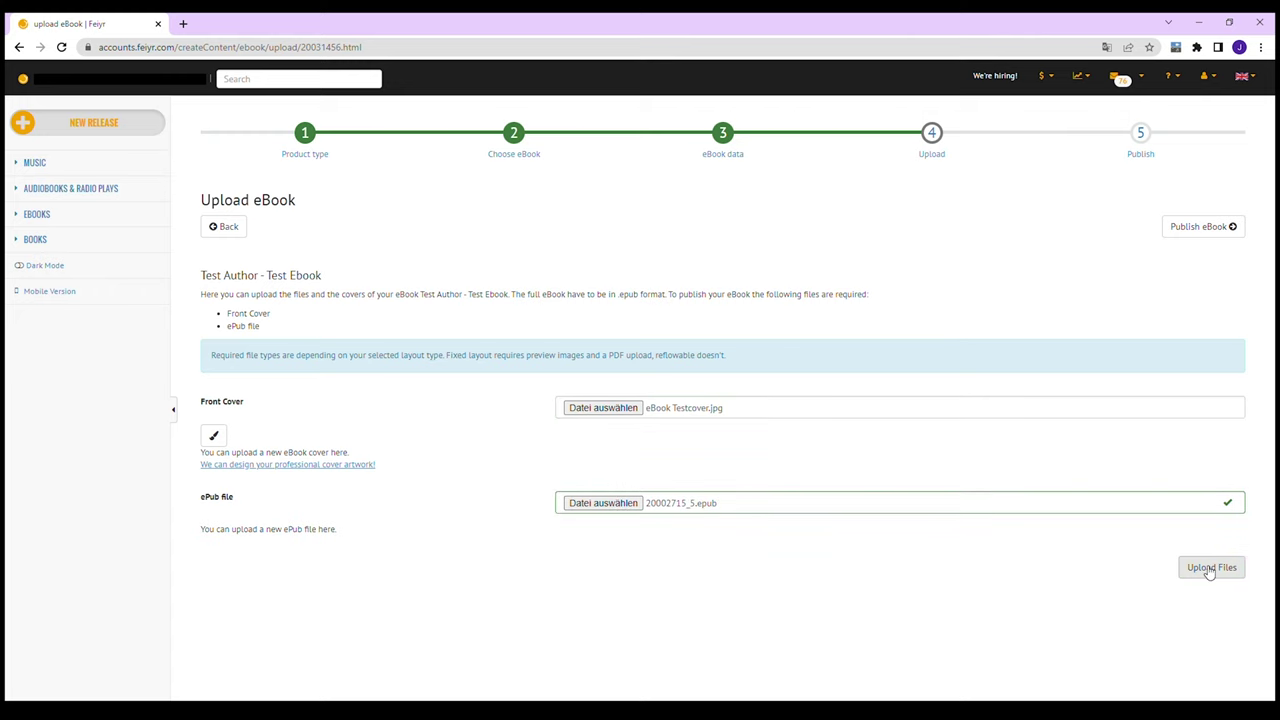
left_click(1210, 569)
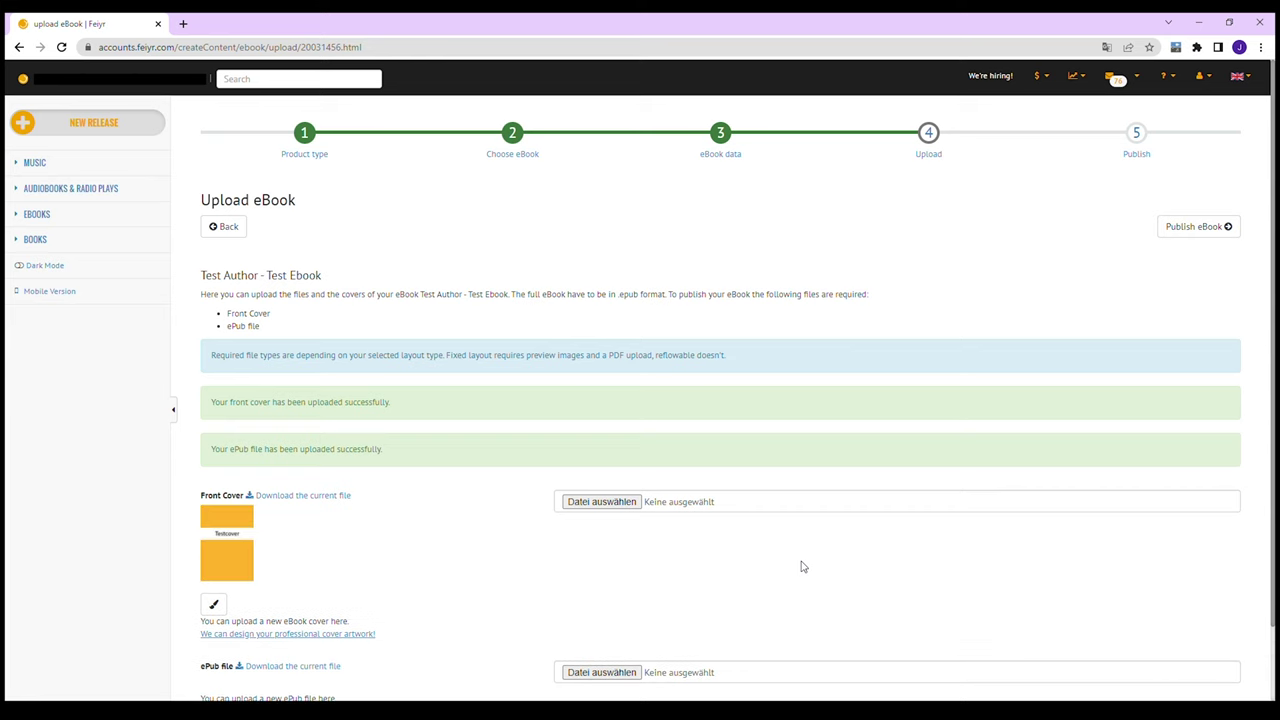
scroll(802, 567, "down", 2)
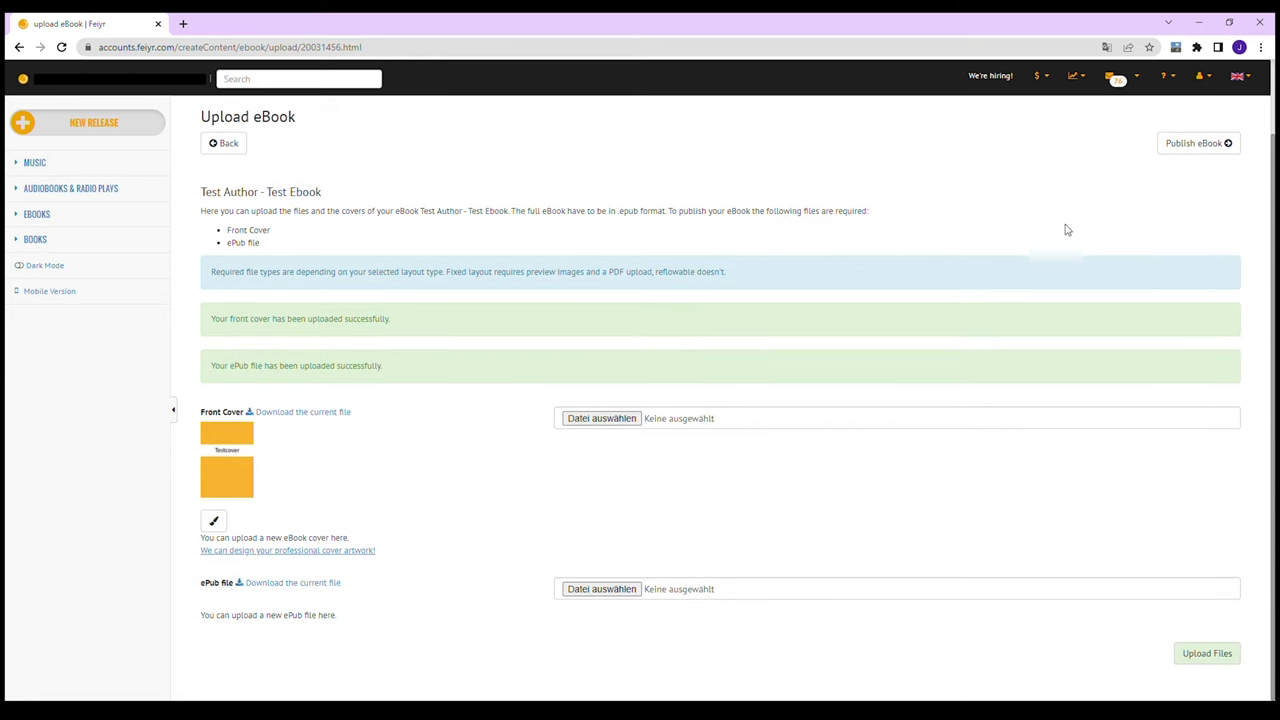
left_click(1190, 145)
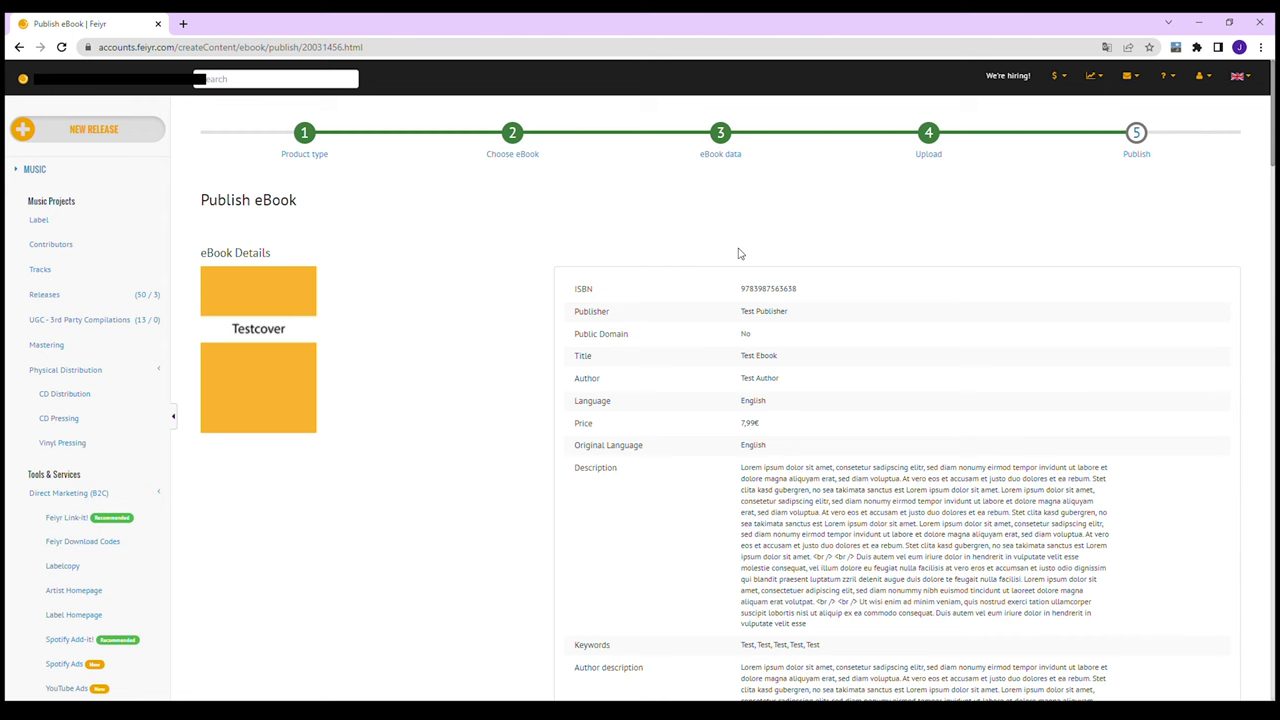
Scroll through the eBook details and Shops grid down to Territories
scroll(1147, 328, "down", 2)
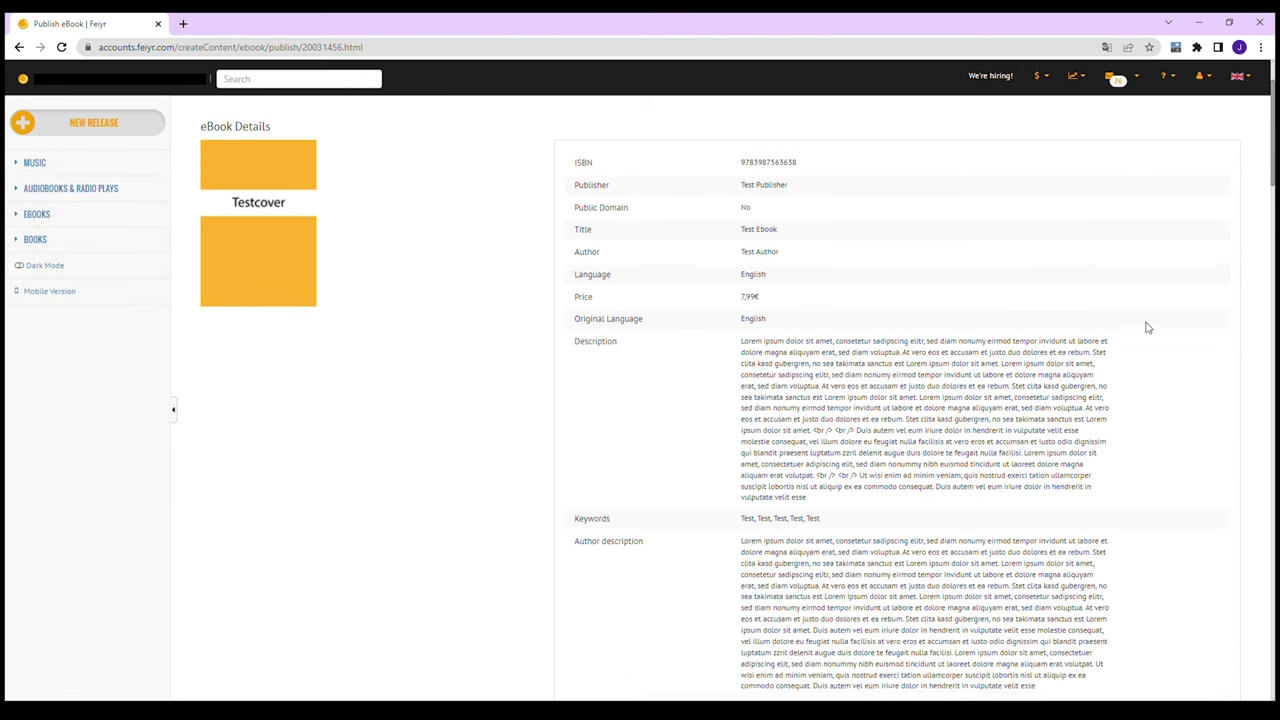
scroll(1147, 328, "down", 12)
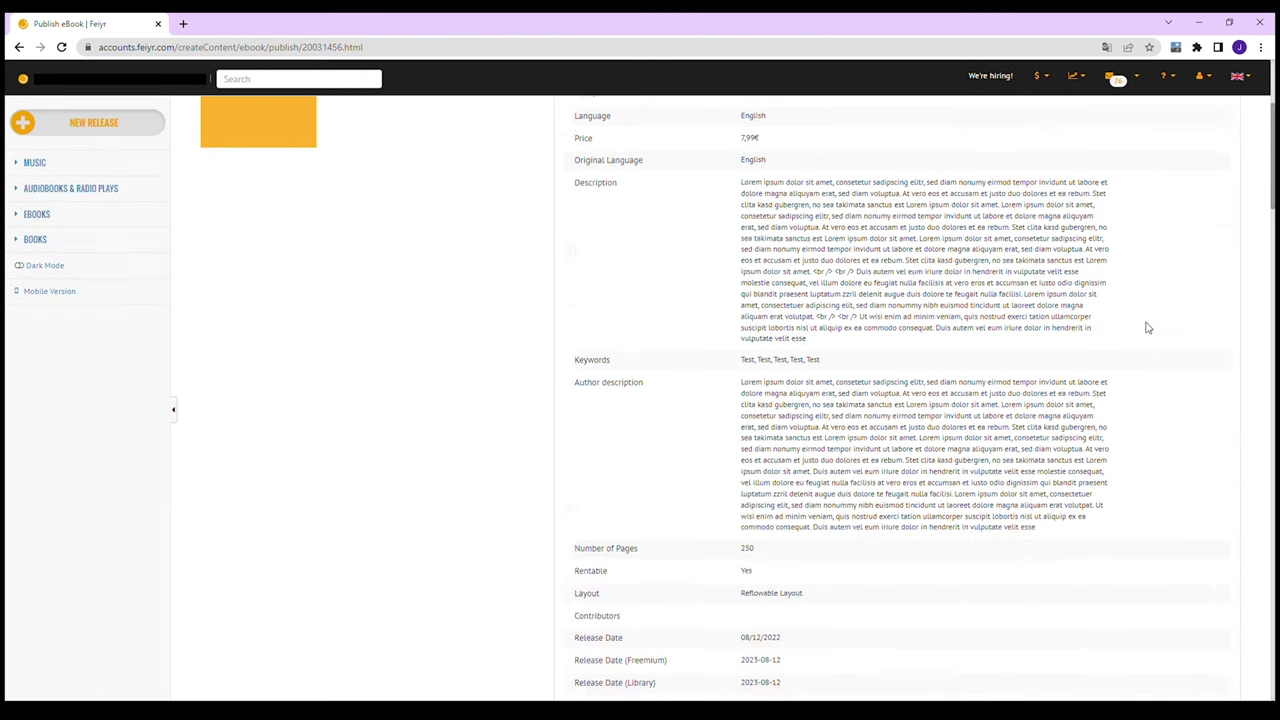
scroll(1147, 328, "down", 8)
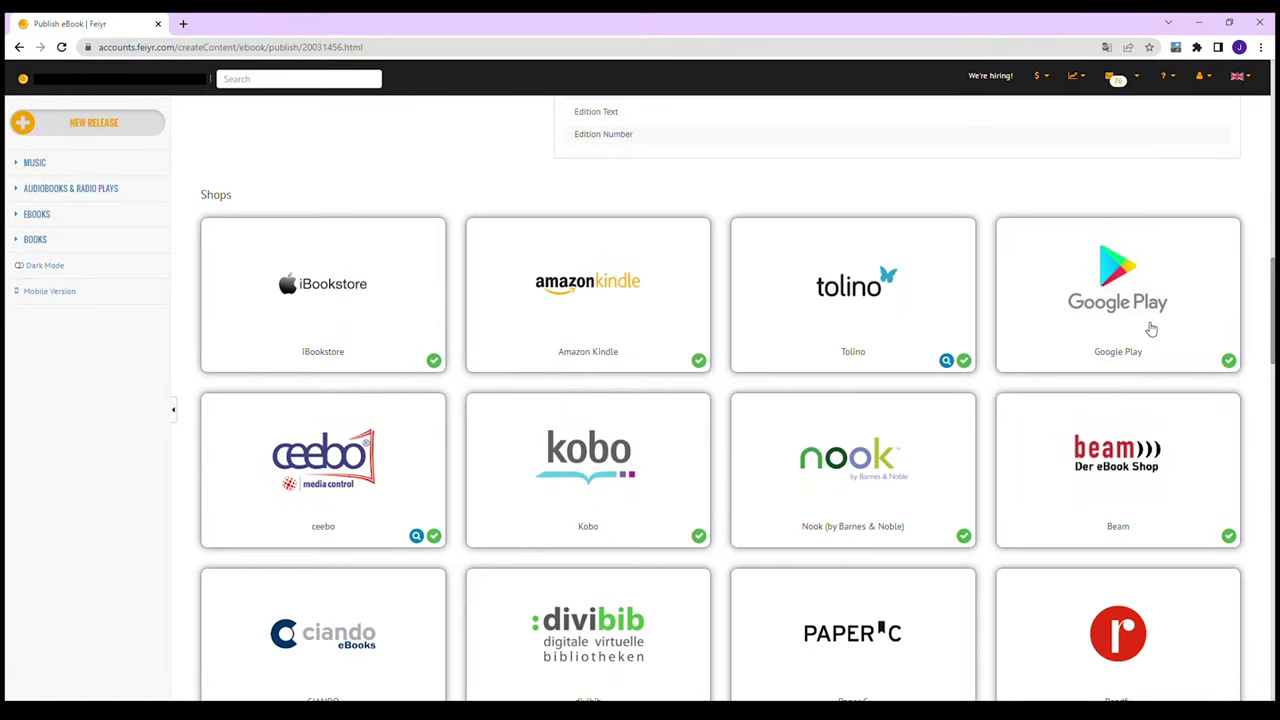
scroll(1150, 328, "down", 3)
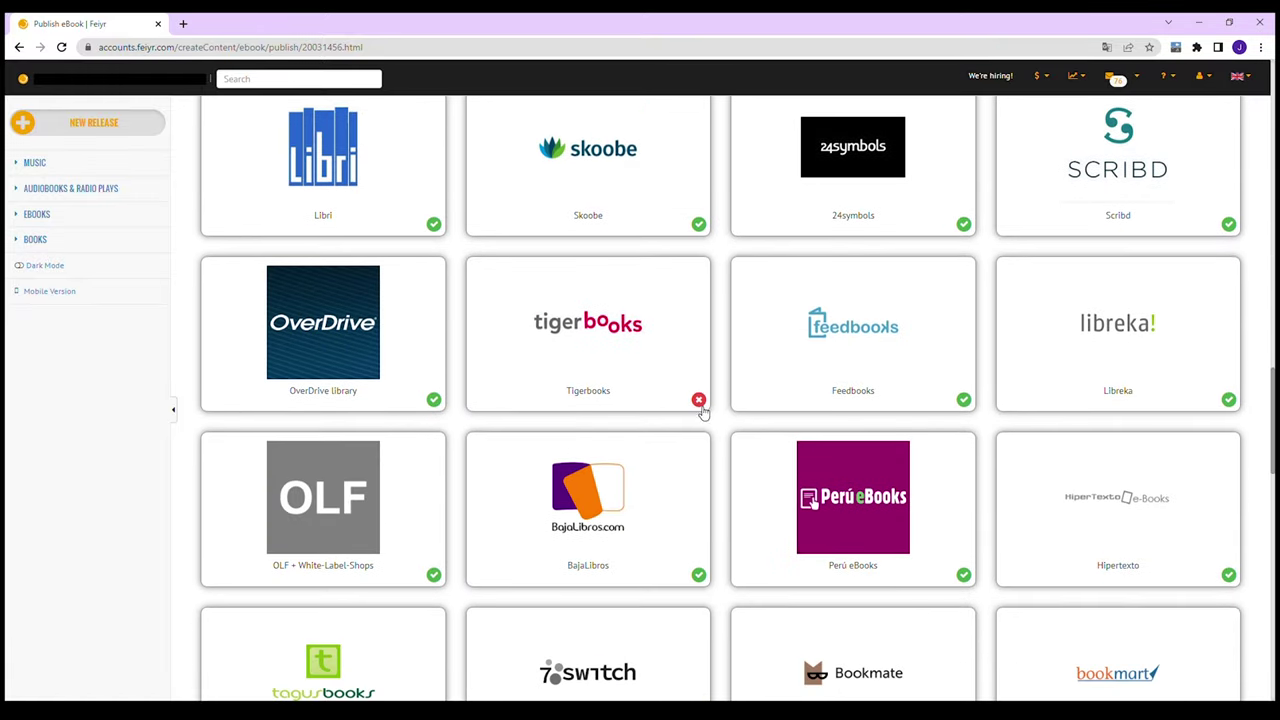
scroll(694, 436, "down", 13)
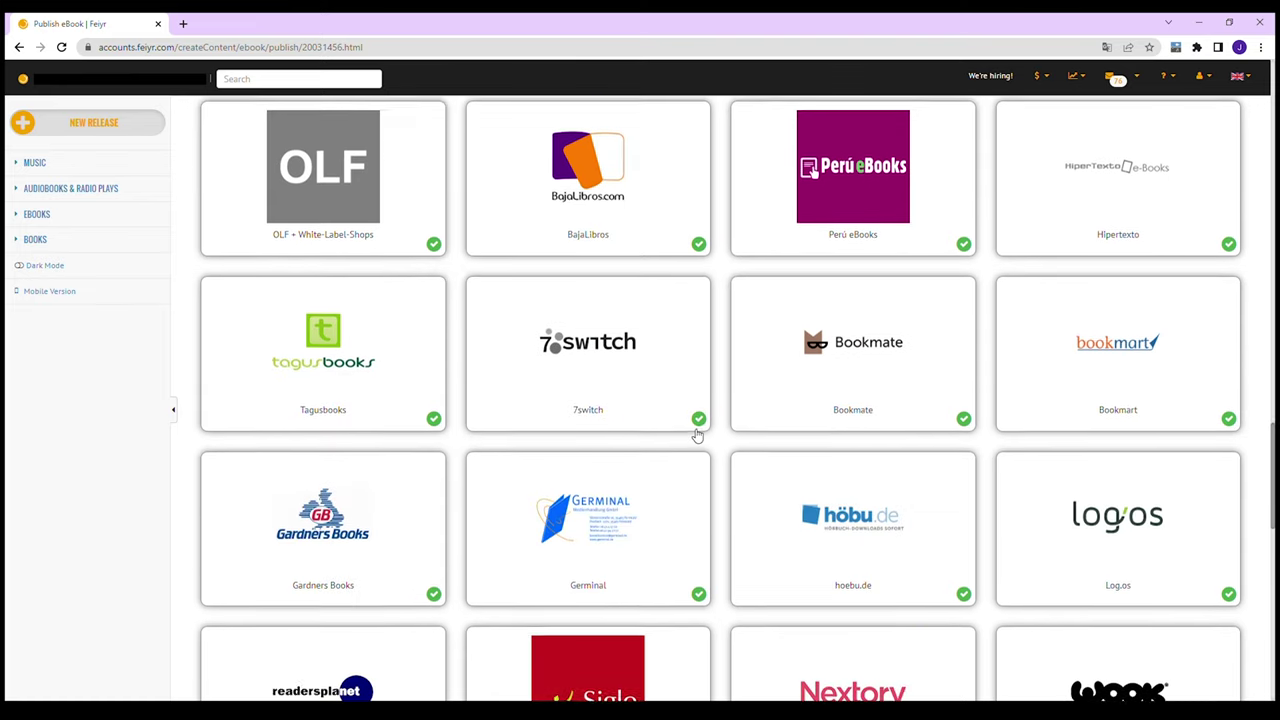
scroll(697, 436, "down", 1)
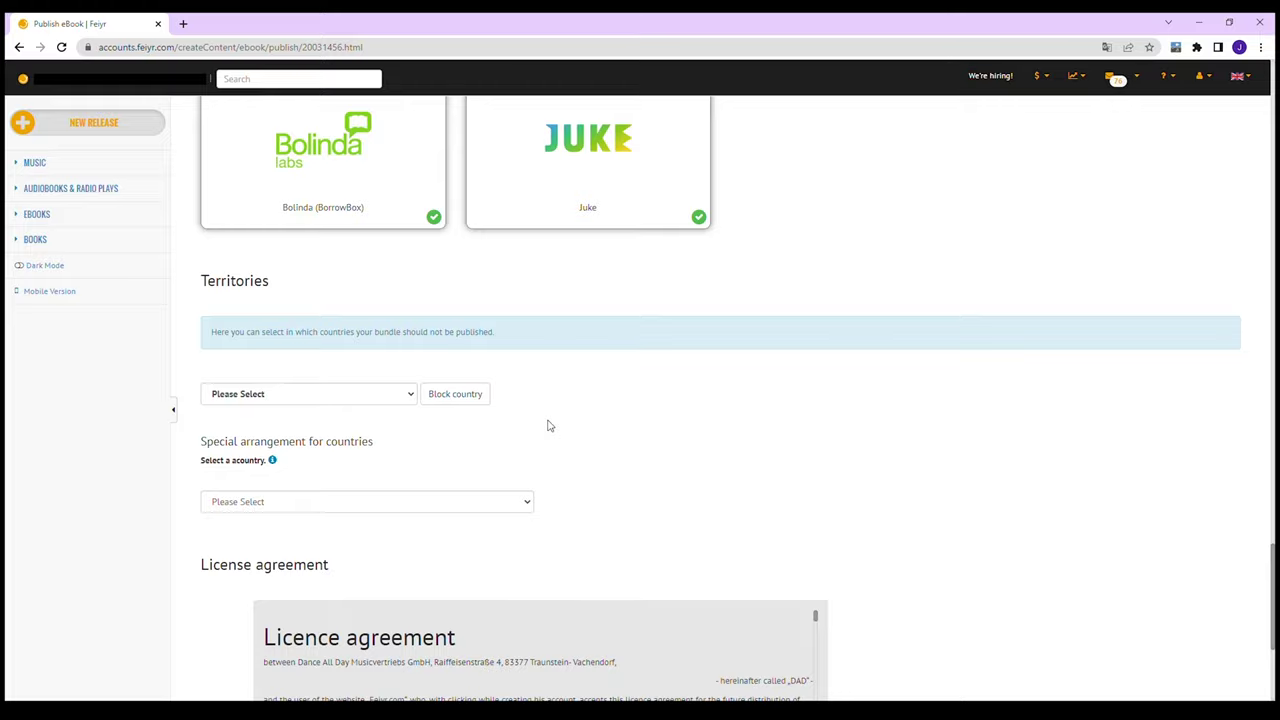
Tick Accept License agreement so the release shows a total price of €3.82
scroll(548, 426, "down", 2)
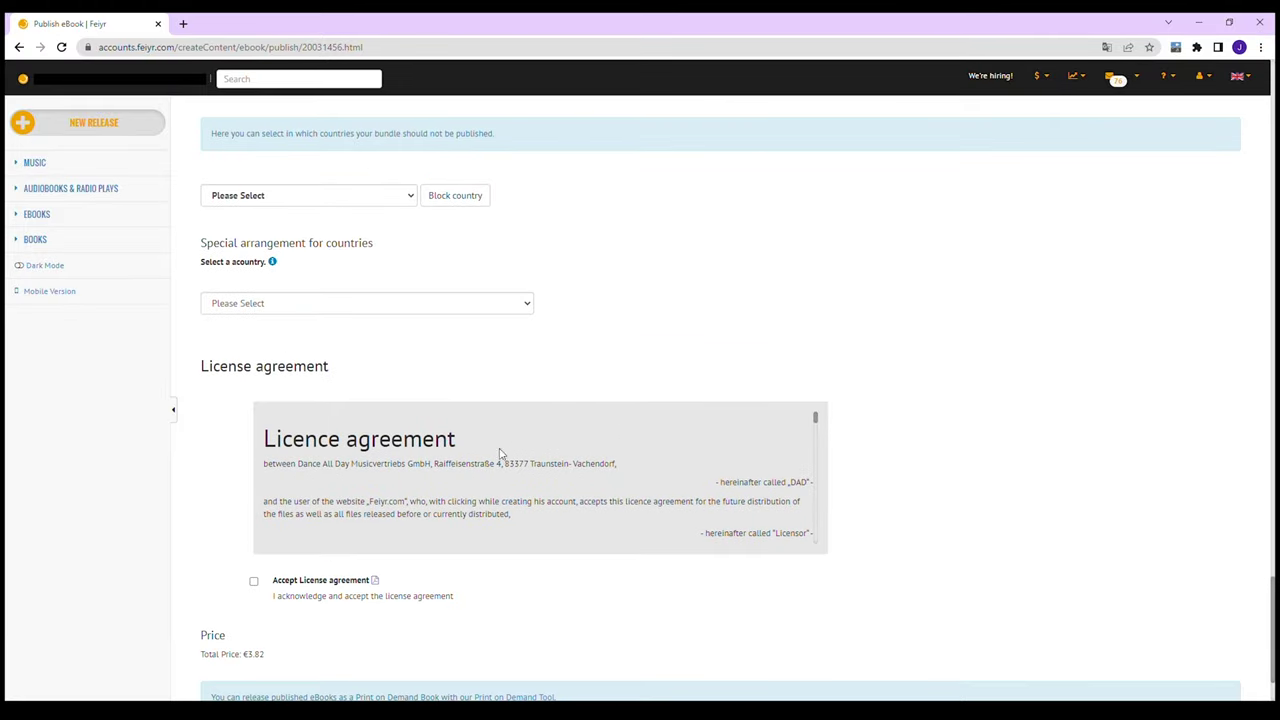
left_click(254, 584)
scroll(590, 532, "down", 5)
scroll(960, 514, "down", 2)
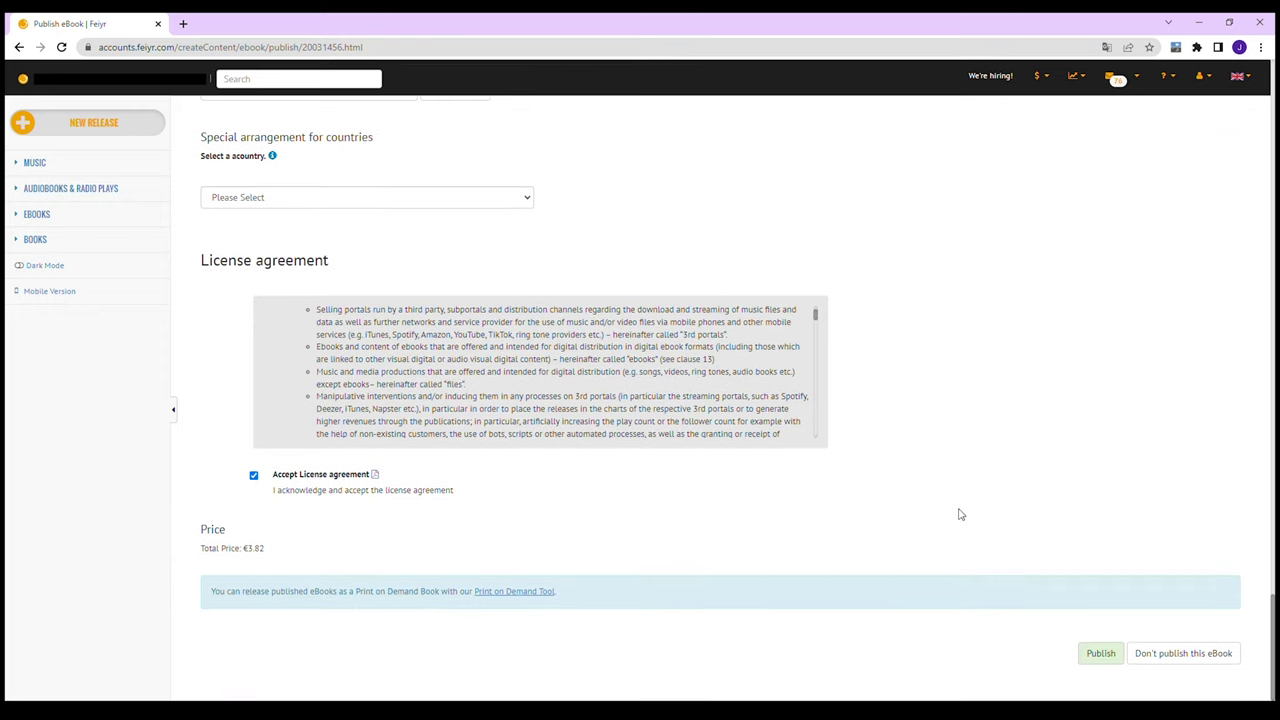